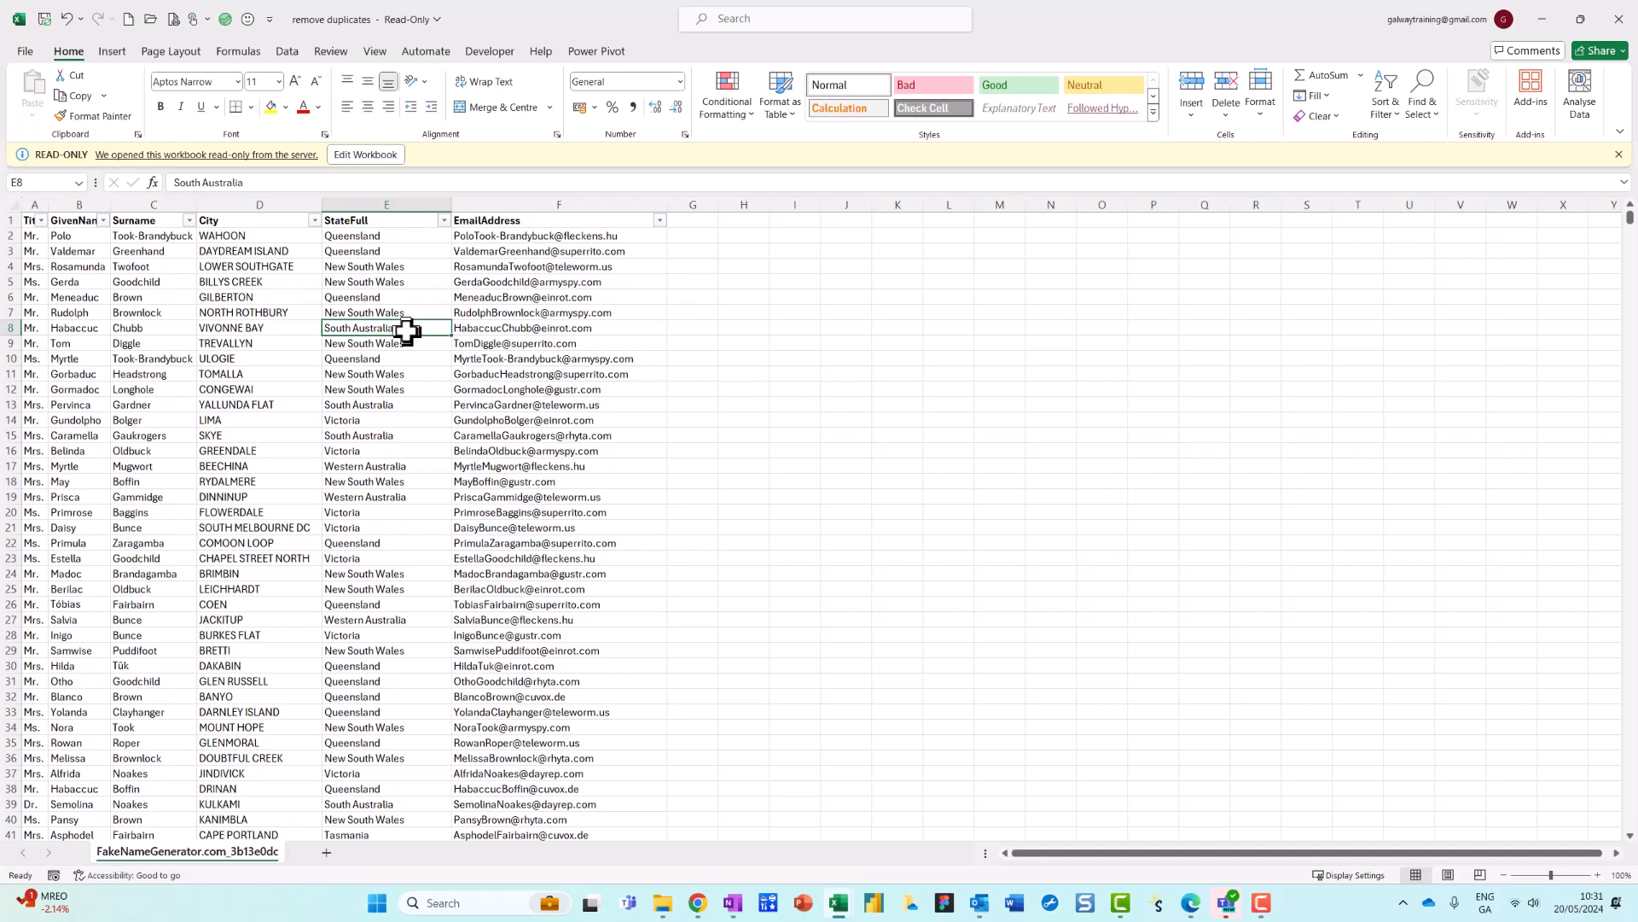
Check how far down the StateFull data runs, return to its header, and select the whole EmailAddress column
key("ctrl+Down")
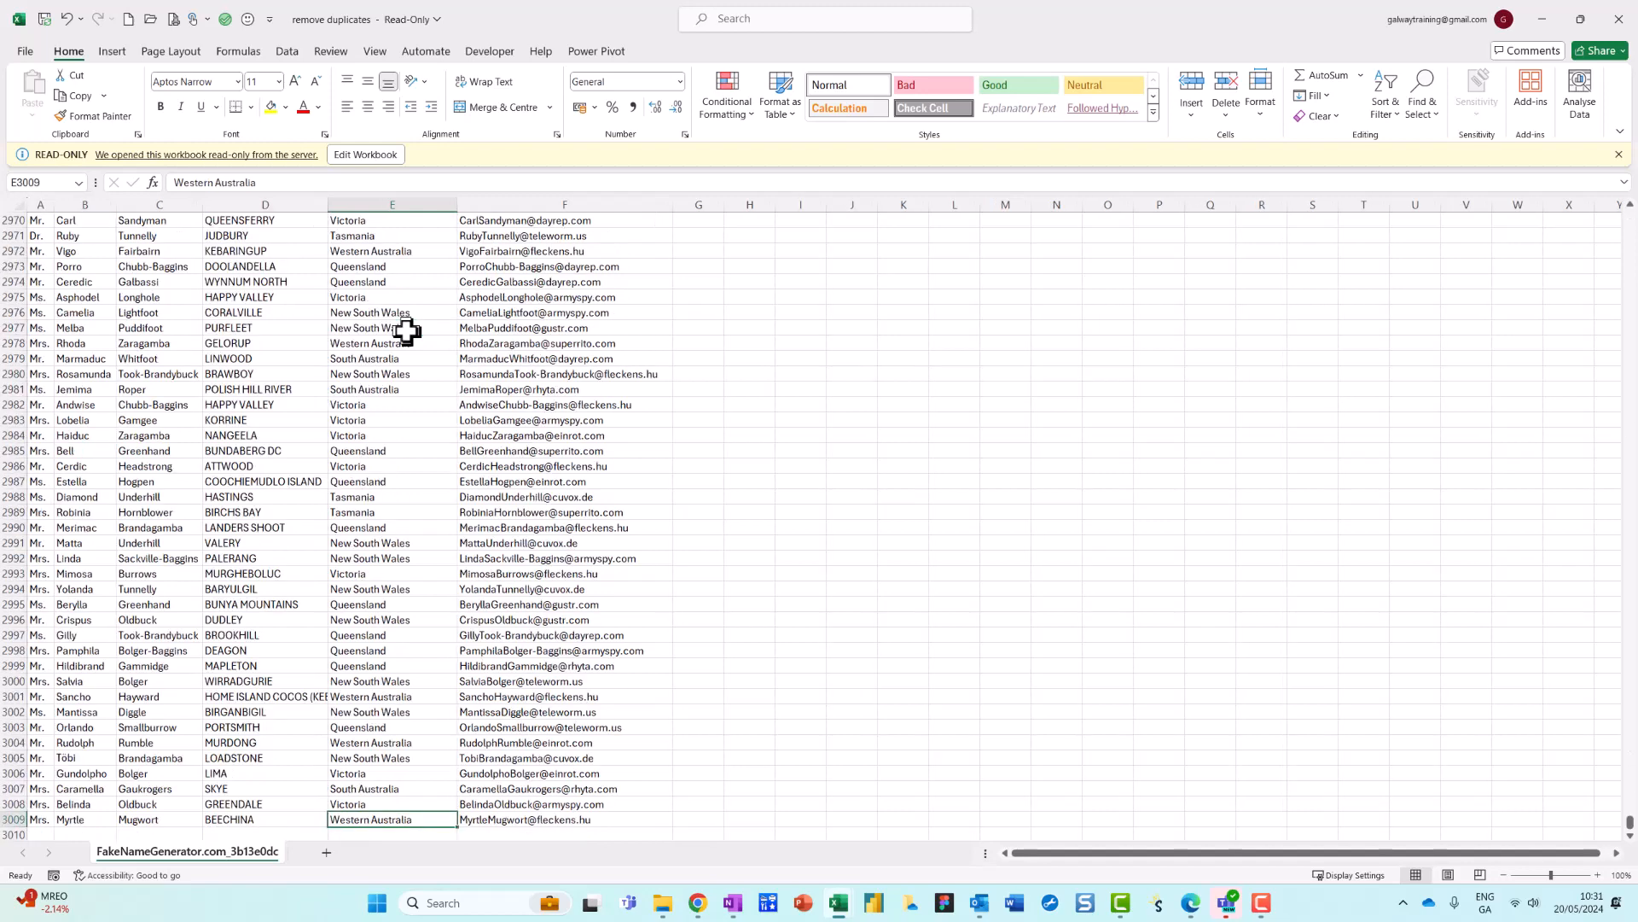
key("ctrl+Up")
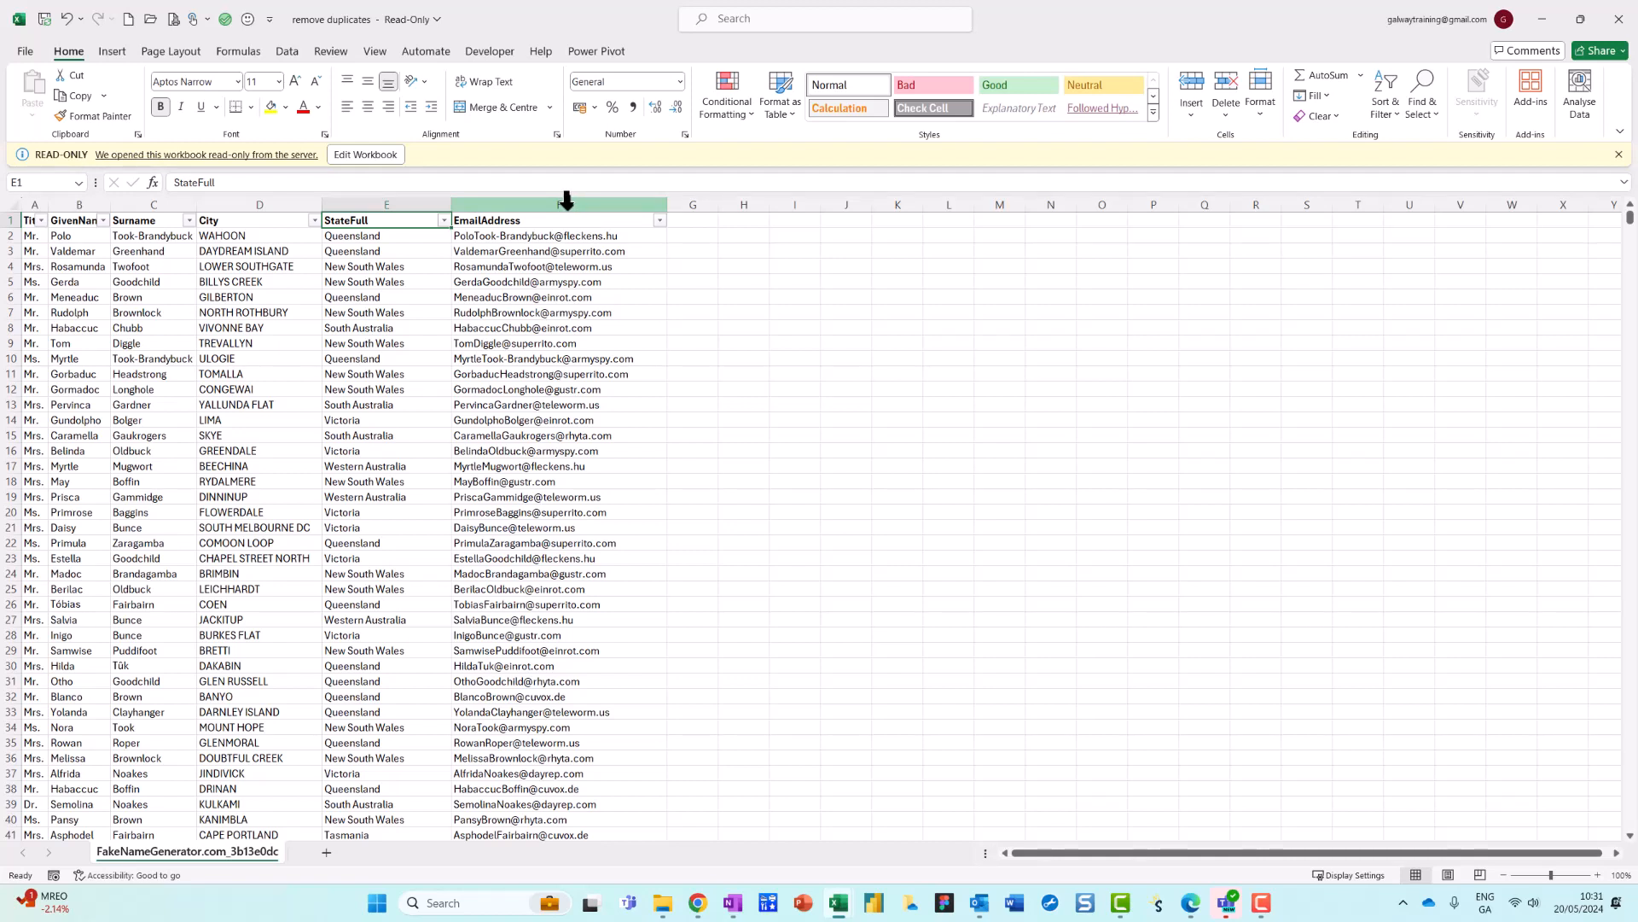
key("ctrl+2")
mouse_move(575, 196)
left_mouse_down()
mouse_move(524, 199)
mouse_move(580, 195)
mouse_move(559, 189)
left_mouse_up()
left_click(555, 205)
key("ctrl+2")
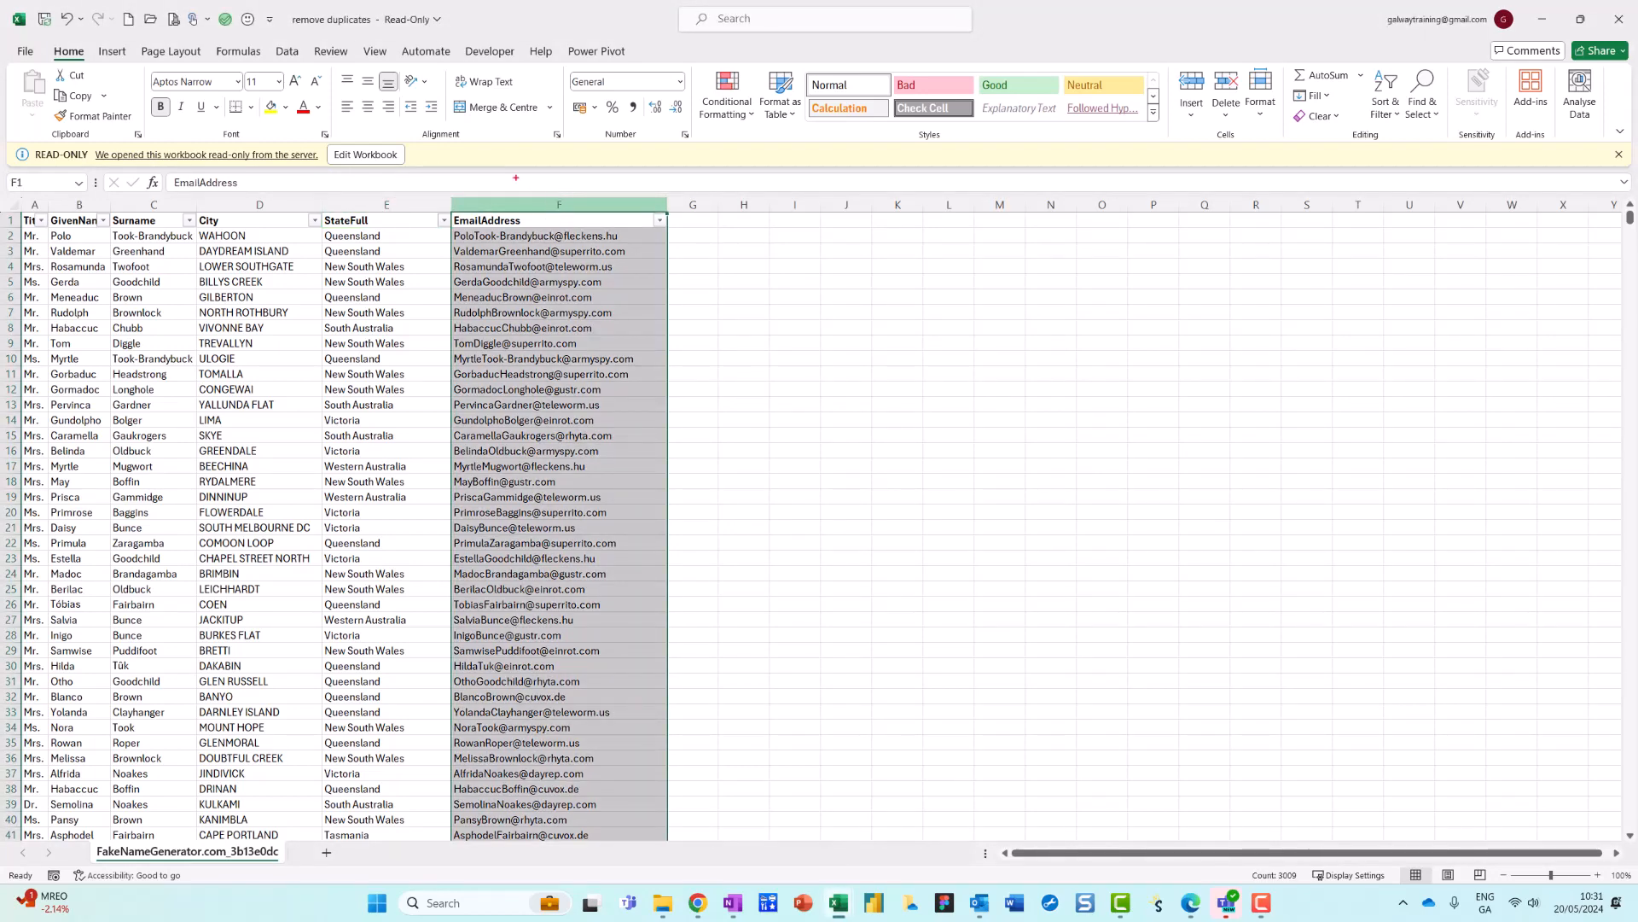
mouse_move(86, 41)
left_mouse_down()
mouse_move(56, 34)
mouse_move(652, 82)
left_mouse_up()
mouse_move(742, 60)
left_mouse_down()
mouse_move(734, 158)
mouse_move(741, 61)
left_mouse_up()
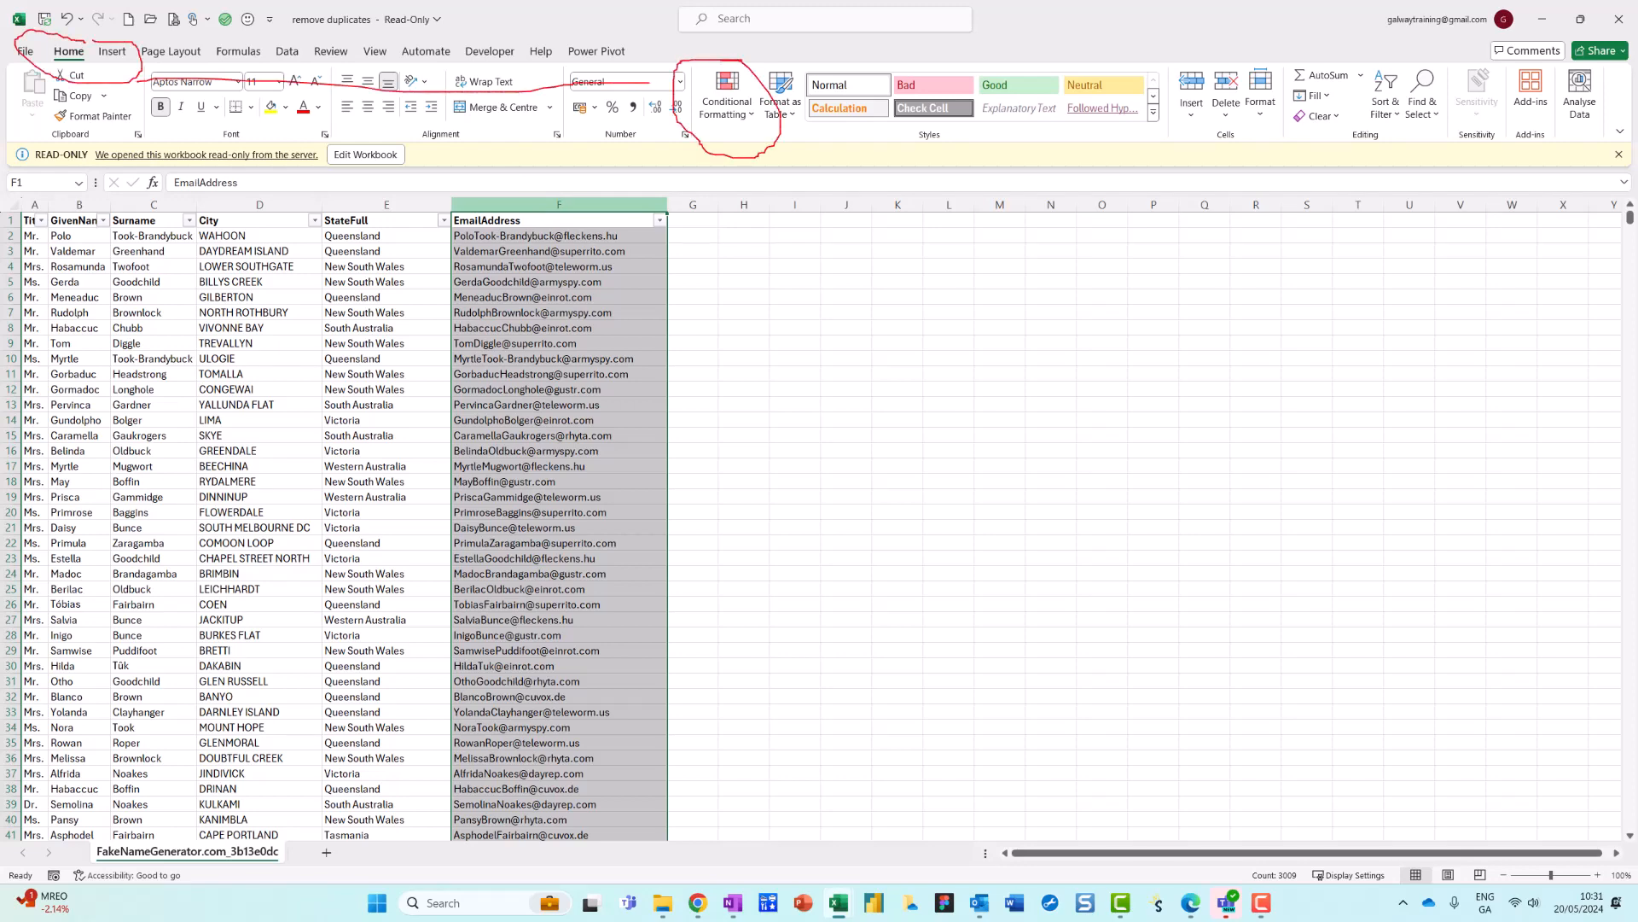
key("Escape")
left_click(731, 108)
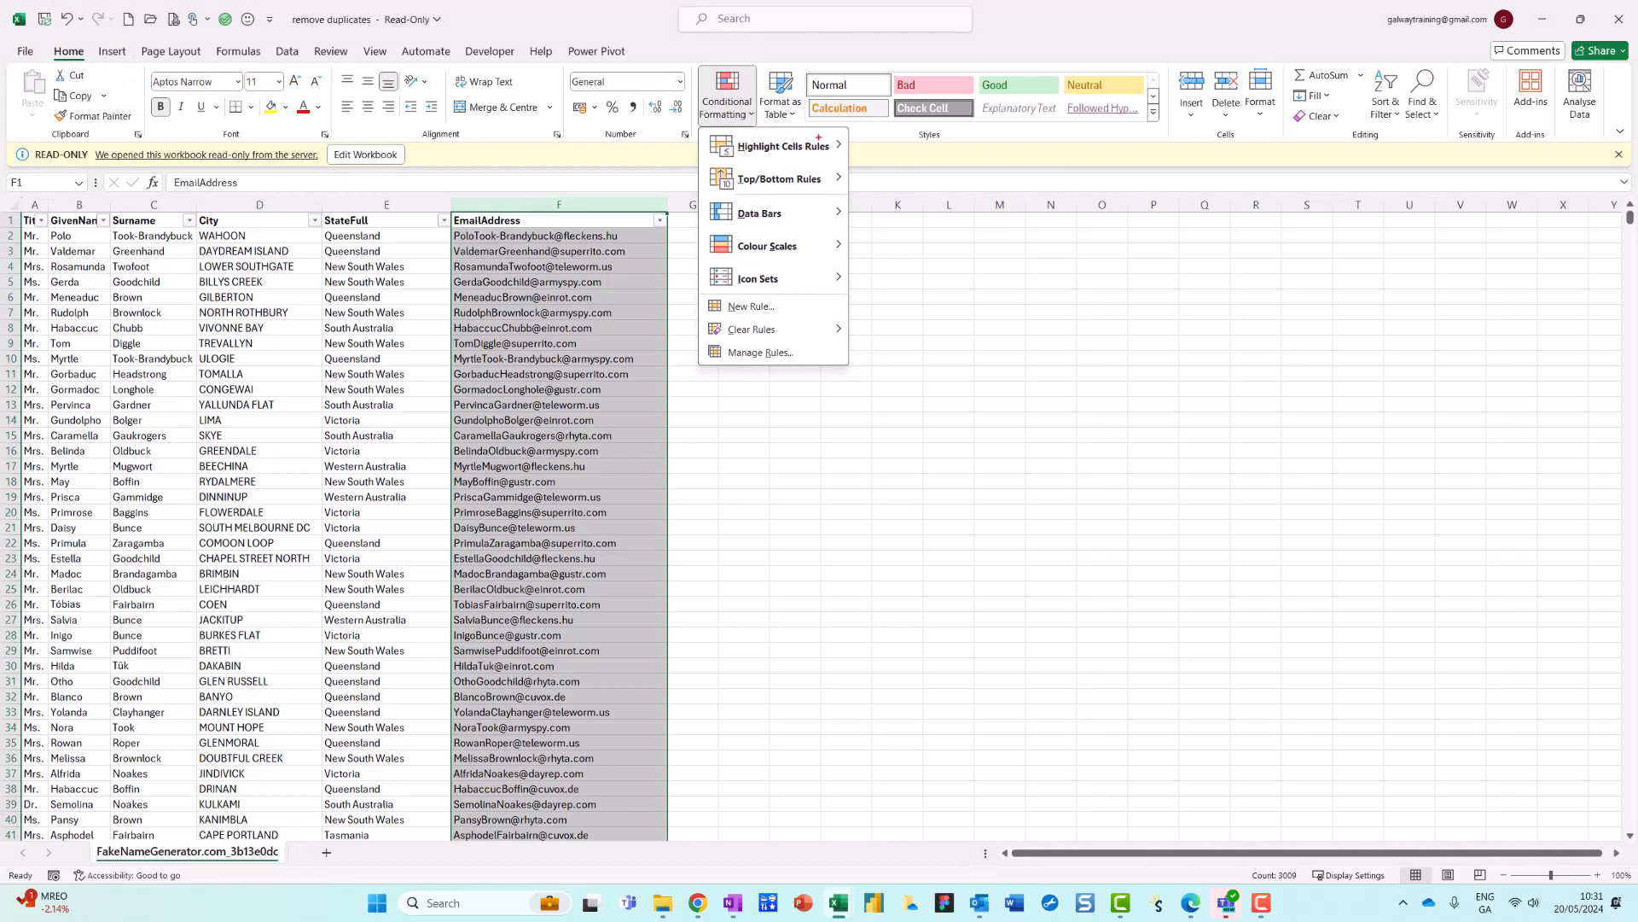
mouse_move(817, 138)
left_mouse_down()
mouse_move(742, 160)
mouse_move(821, 140)
left_mouse_up()
key("Escape")
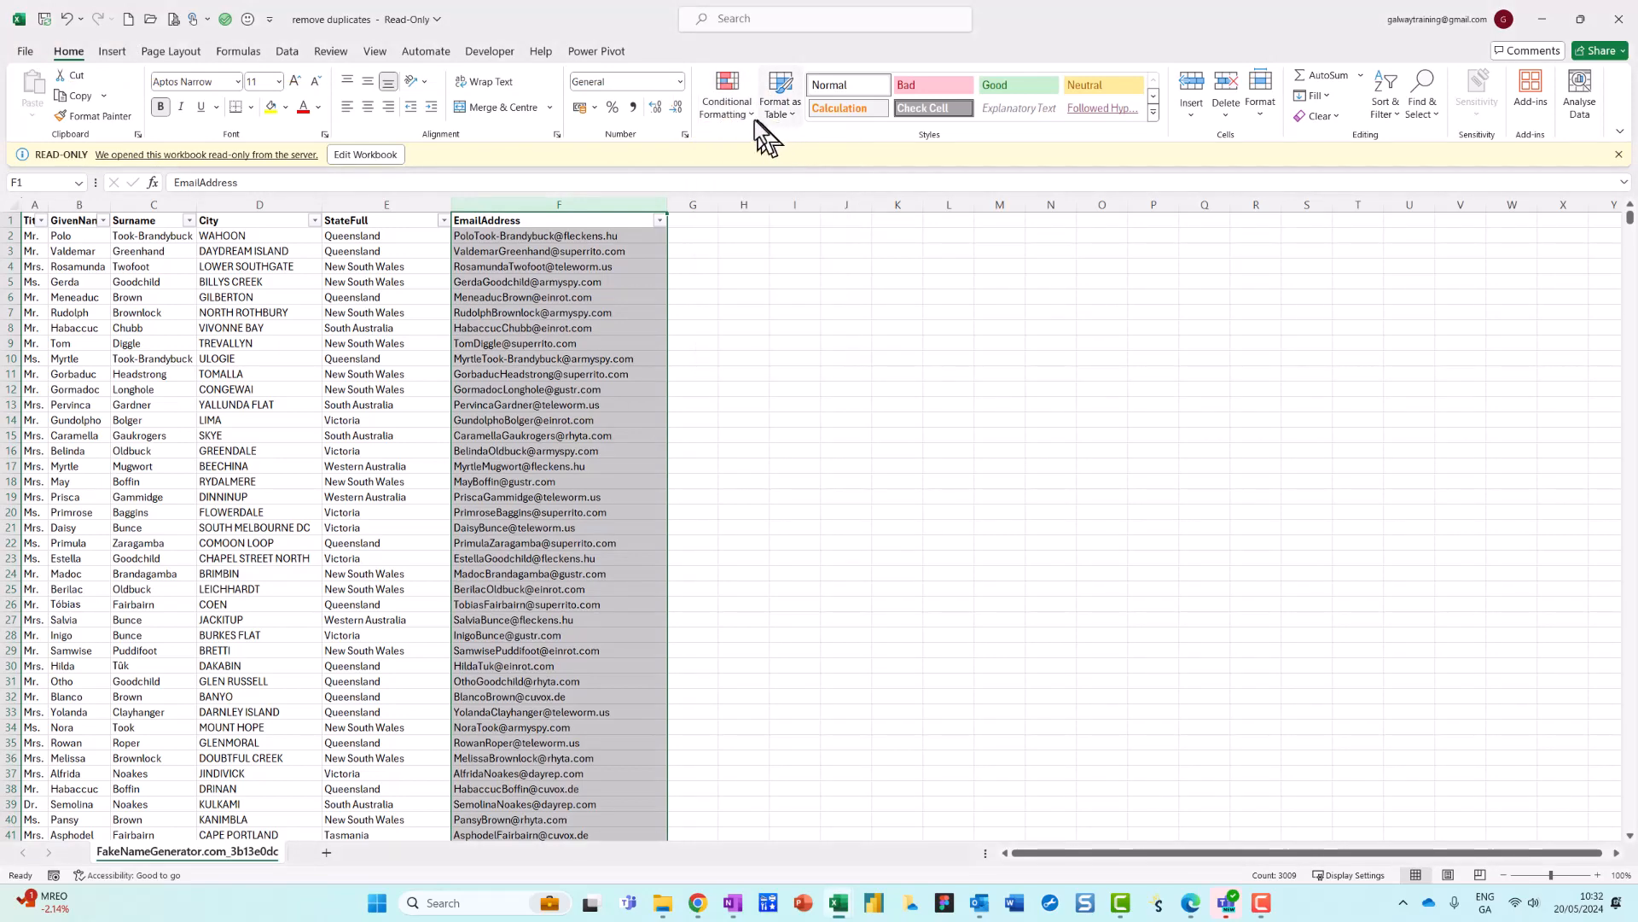
Preview the Unique option, and highlight Duplicate values in the EmailAddress column with Light Red Fill with Dark Red Text
left_click(730, 106)
mouse_move(754, 149)
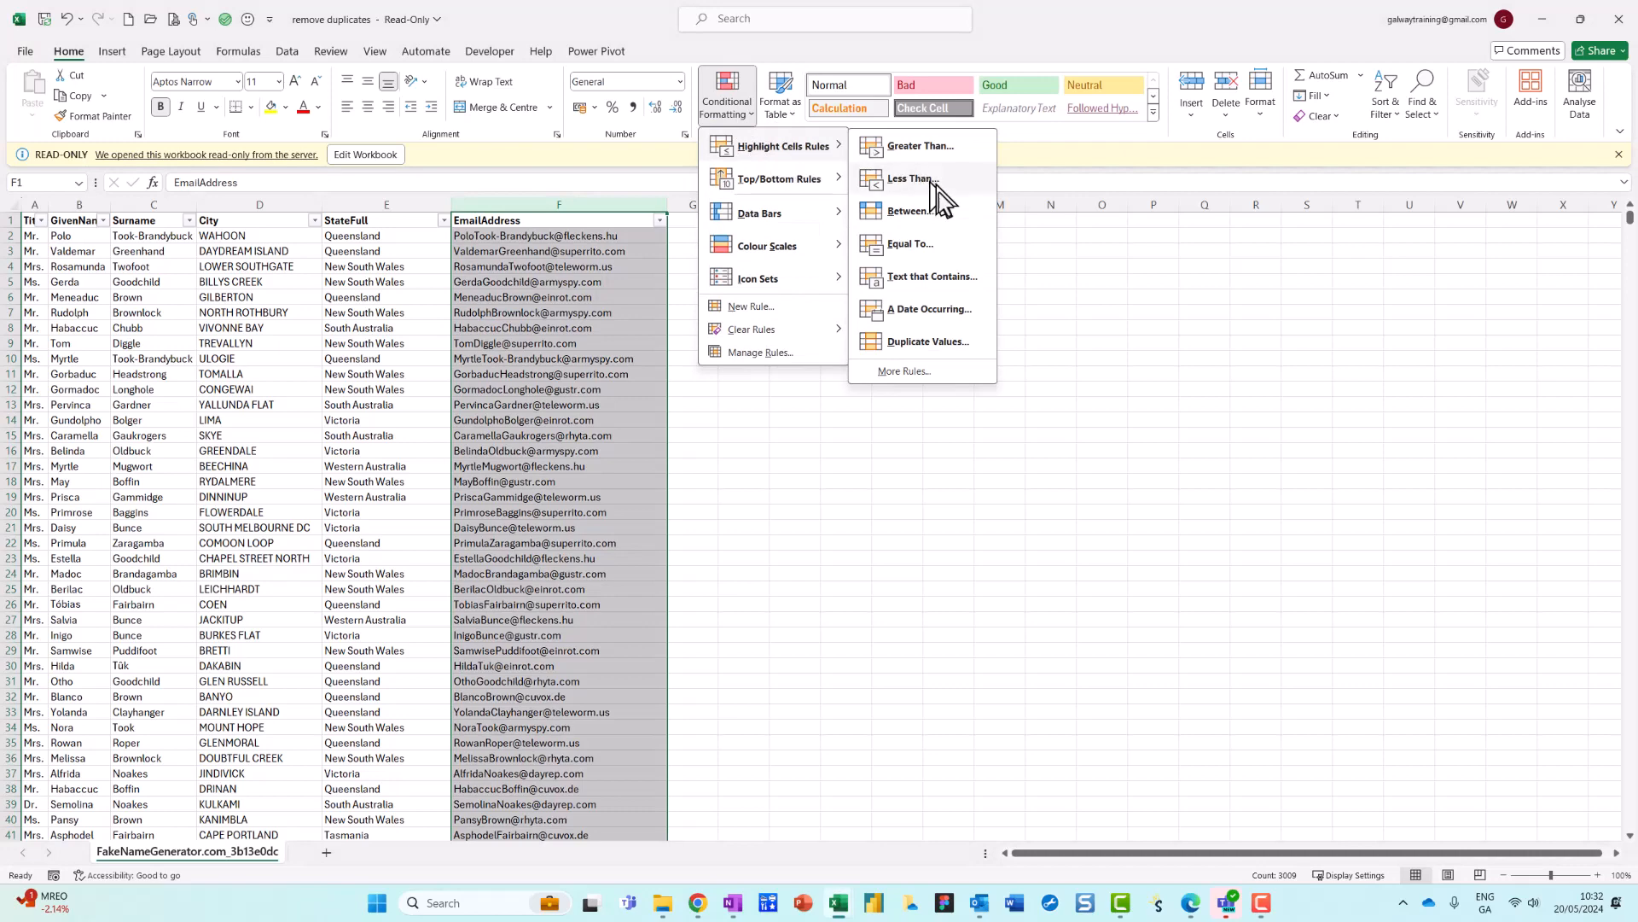
left_click(931, 341)
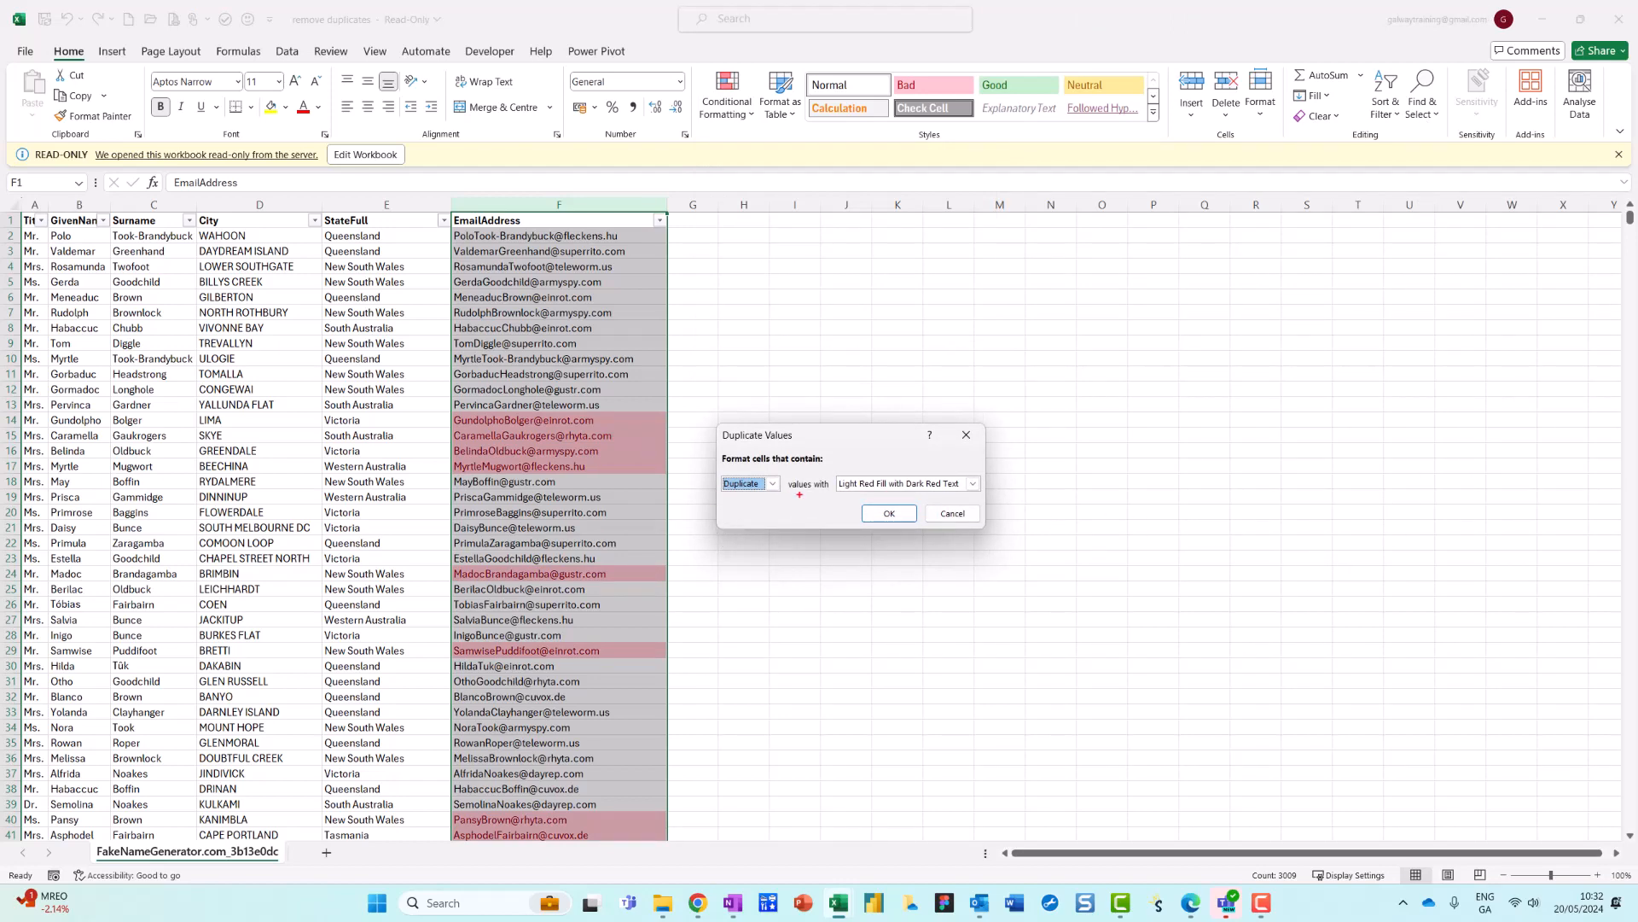
mouse_move(800, 471)
left_mouse_down()
mouse_move(751, 465)
mouse_move(774, 522)
mouse_move(793, 469)
left_mouse_up()
key("Escape")
left_click(765, 507)
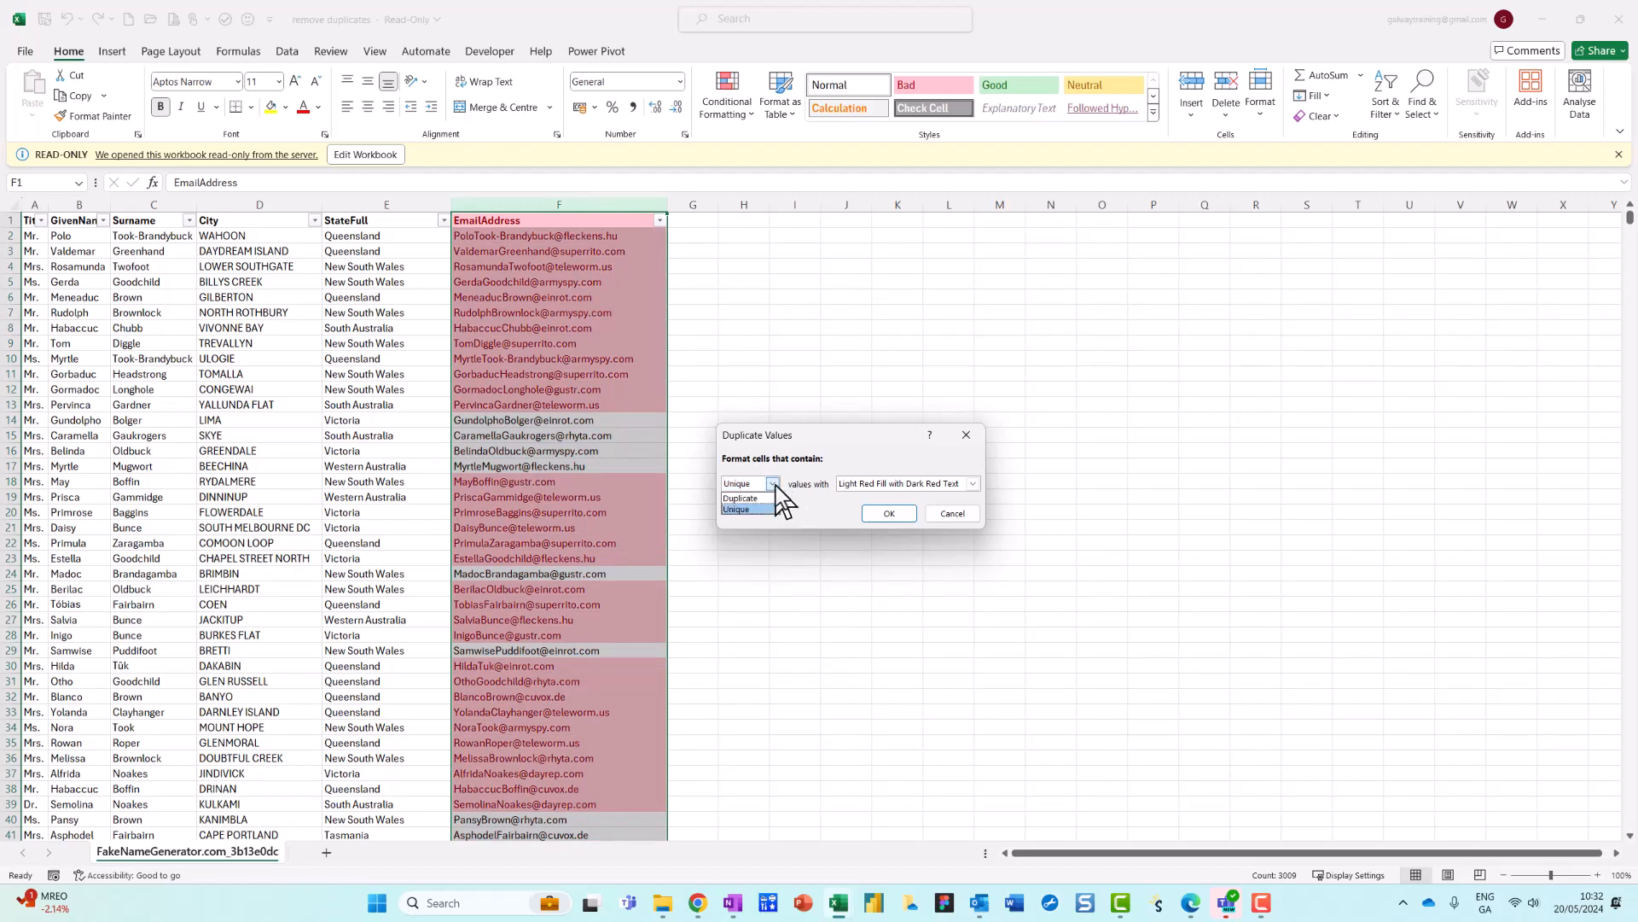
left_click(766, 498)
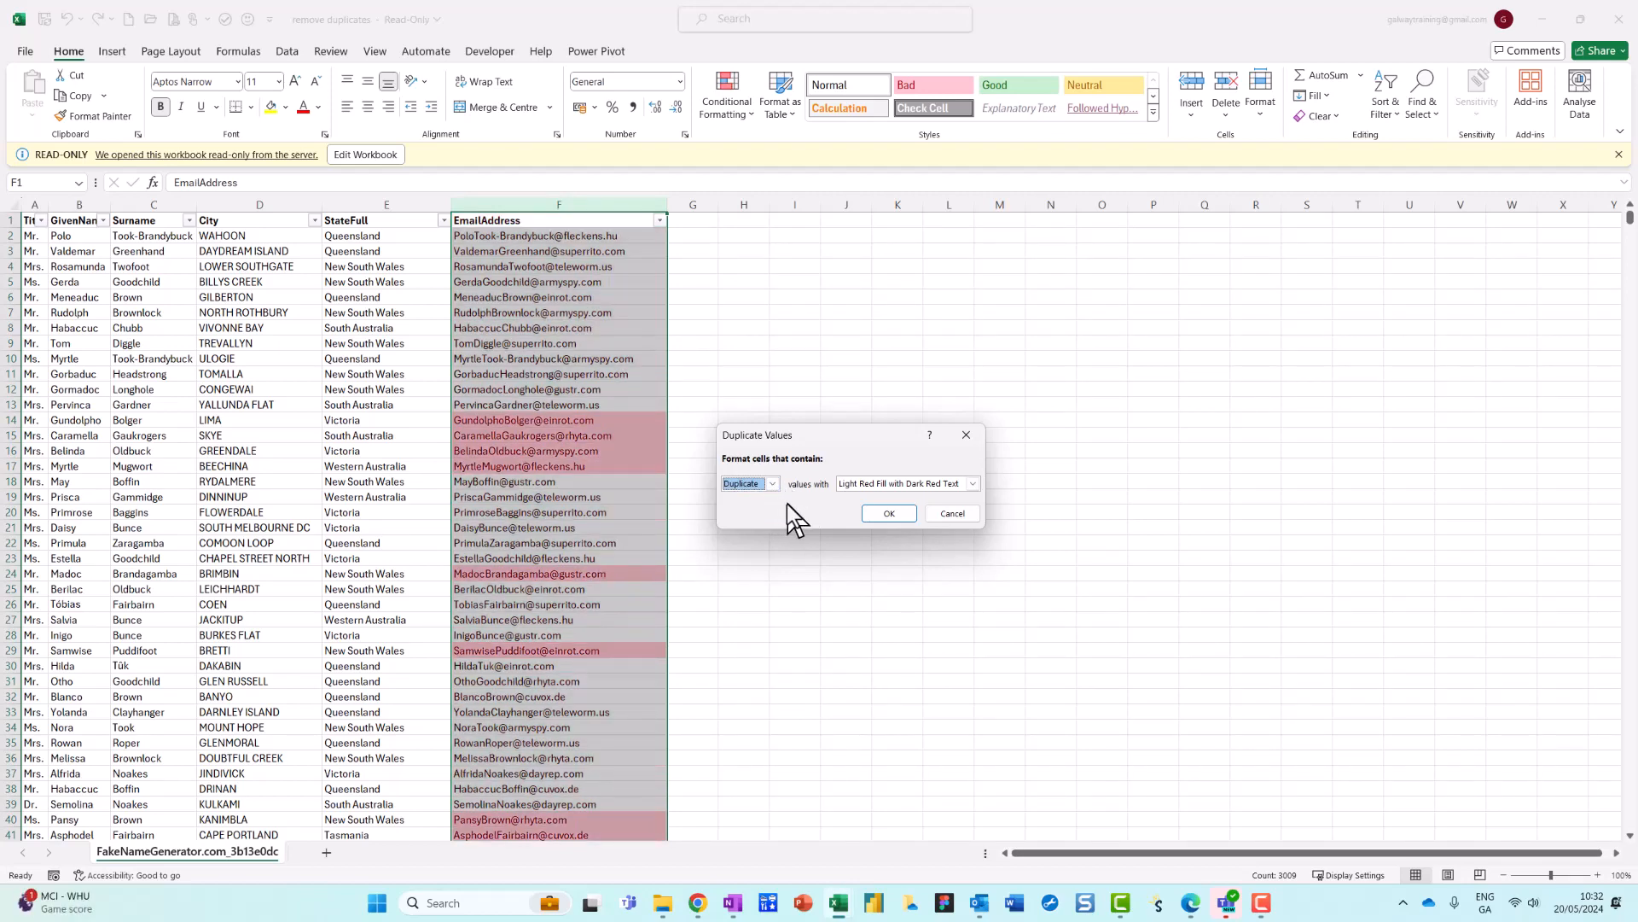
left_click(884, 514)
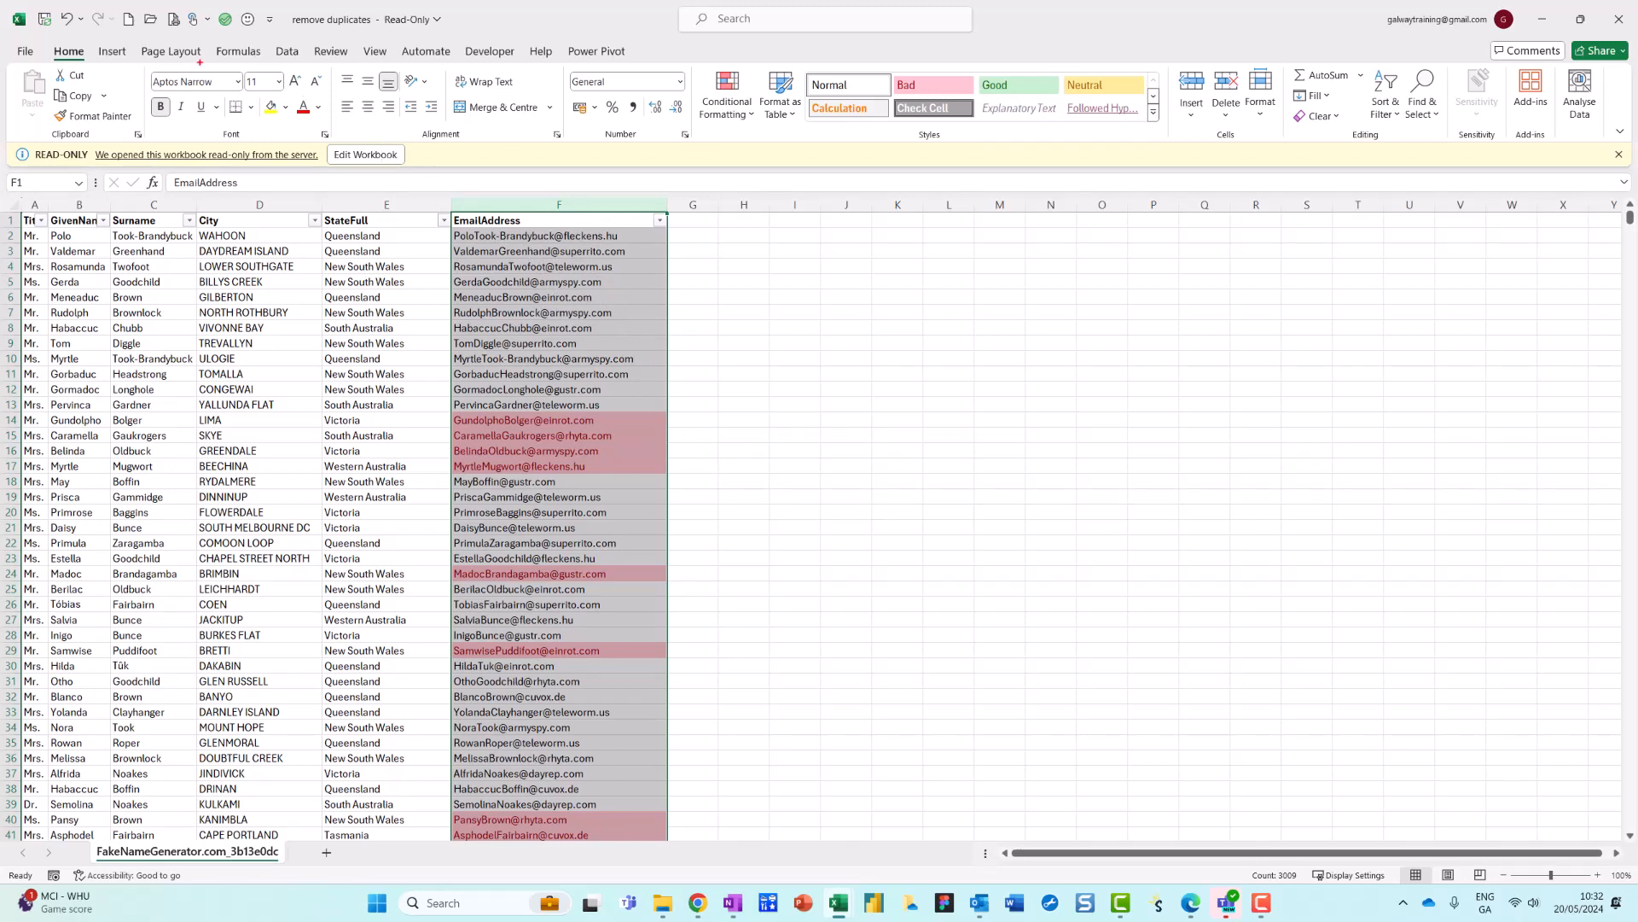
mouse_move(300, 42)
left_mouse_down()
mouse_move(246, 49)
mouse_move(316, 85)
mouse_move(658, 72)
left_mouse_up()
mouse_move(762, 75)
left_mouse_down()
mouse_move(693, 61)
mouse_move(751, 143)
left_mouse_up()
key("Escape")
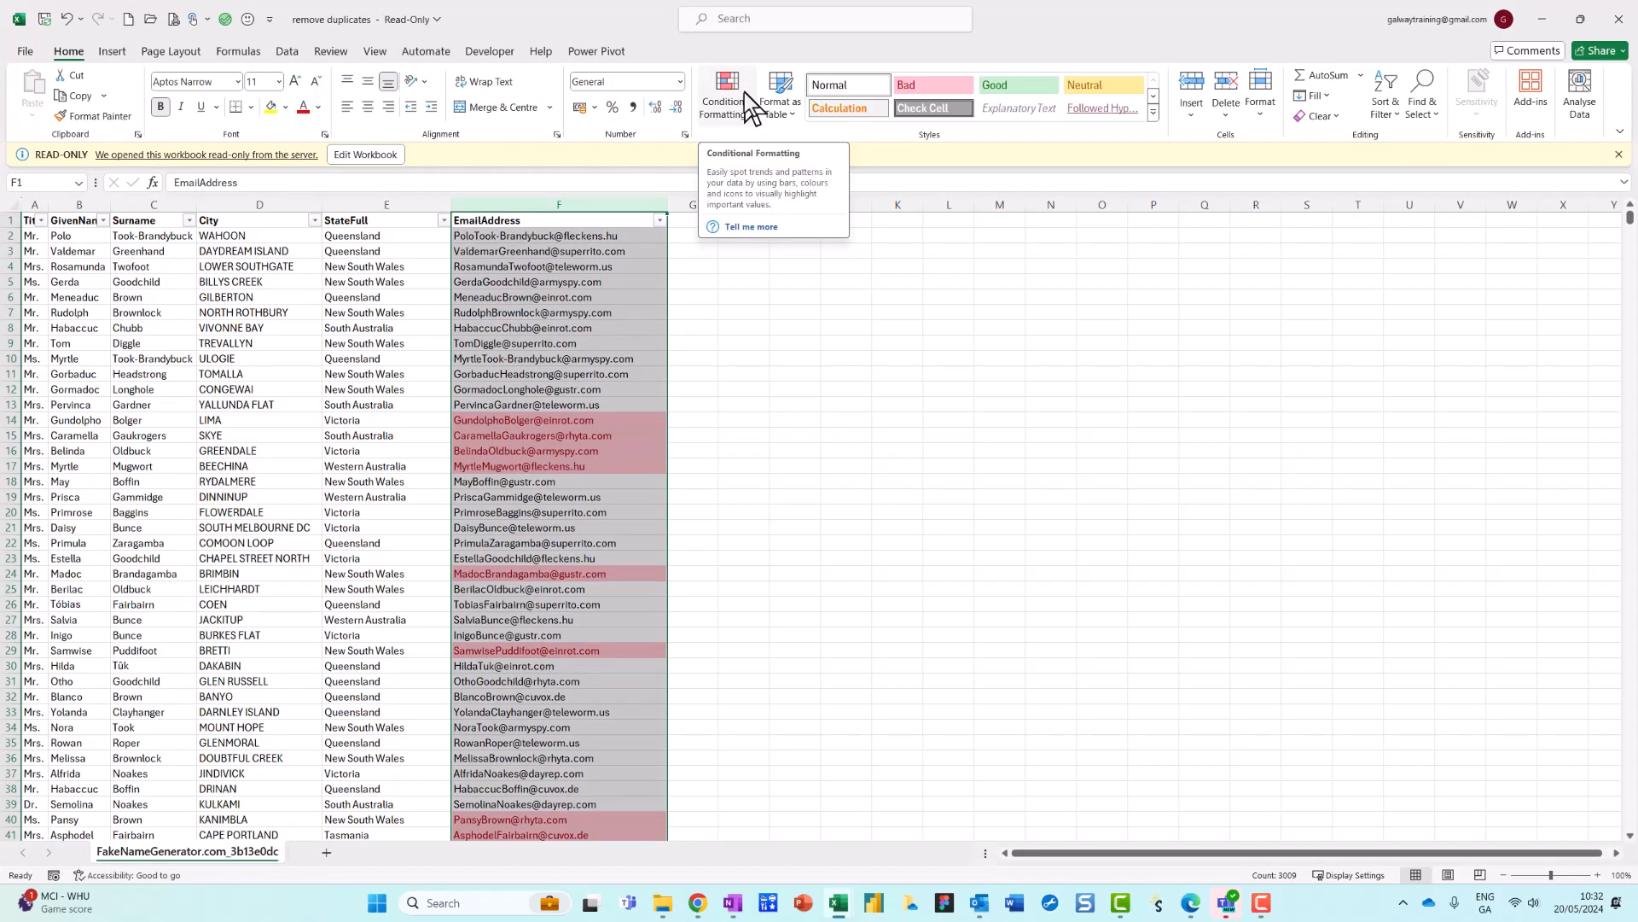
left_click(742, 112)
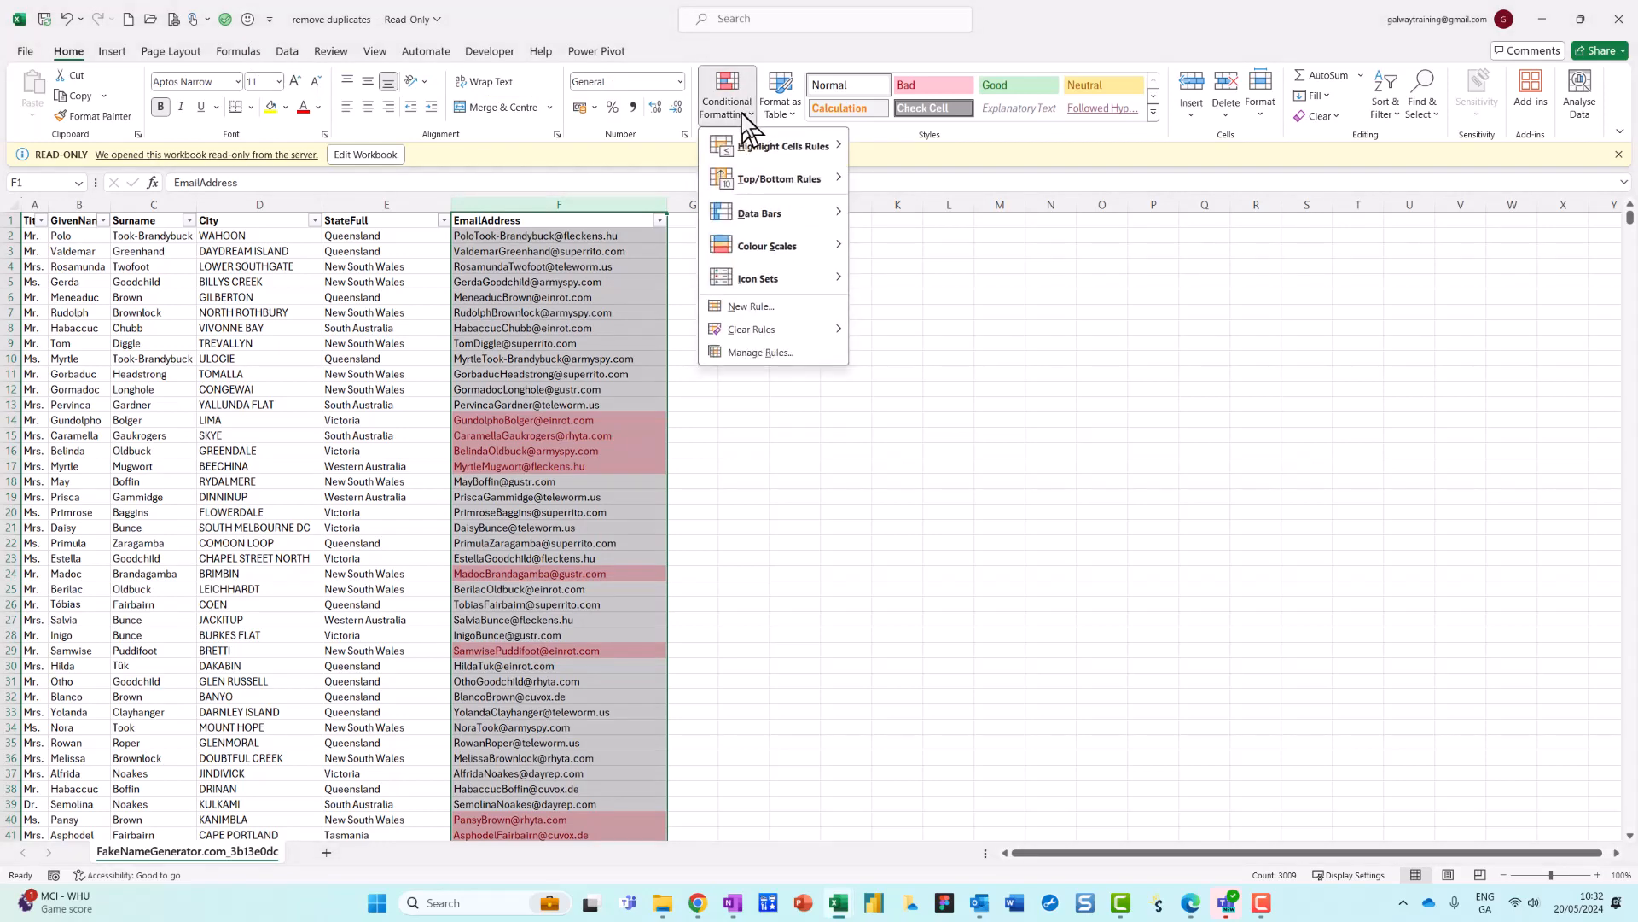
left_click(742, 111)
Filter the EmailAddress column by the light red cell colour to show only the duplicate records
left_click(284, 53)
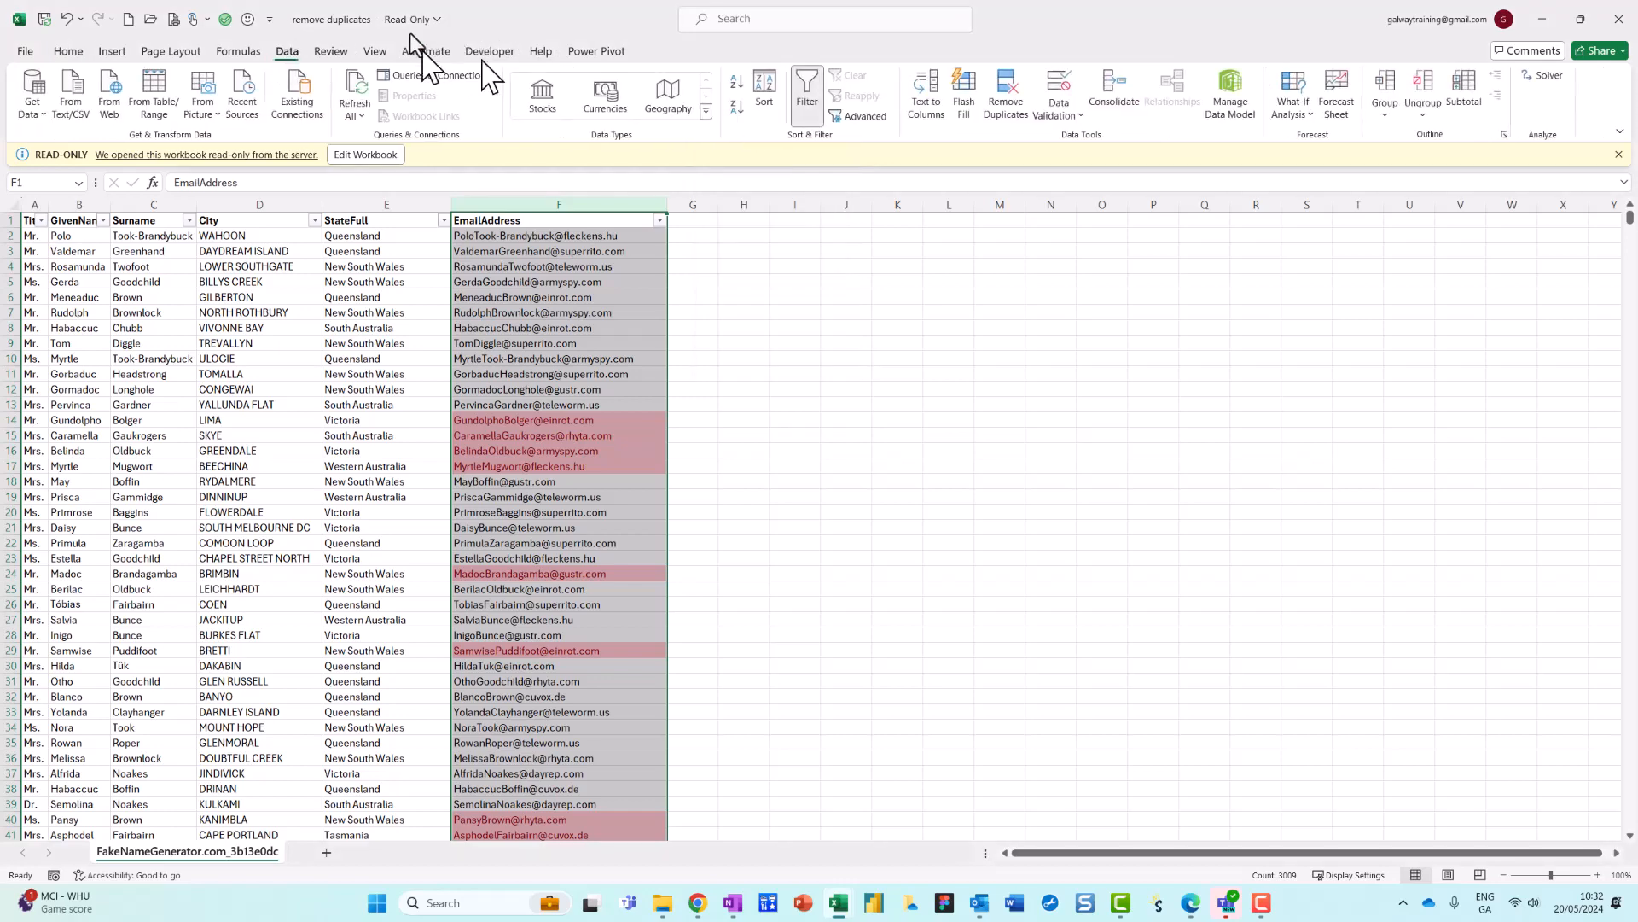
left_click(661, 223)
mouse_move(570, 363)
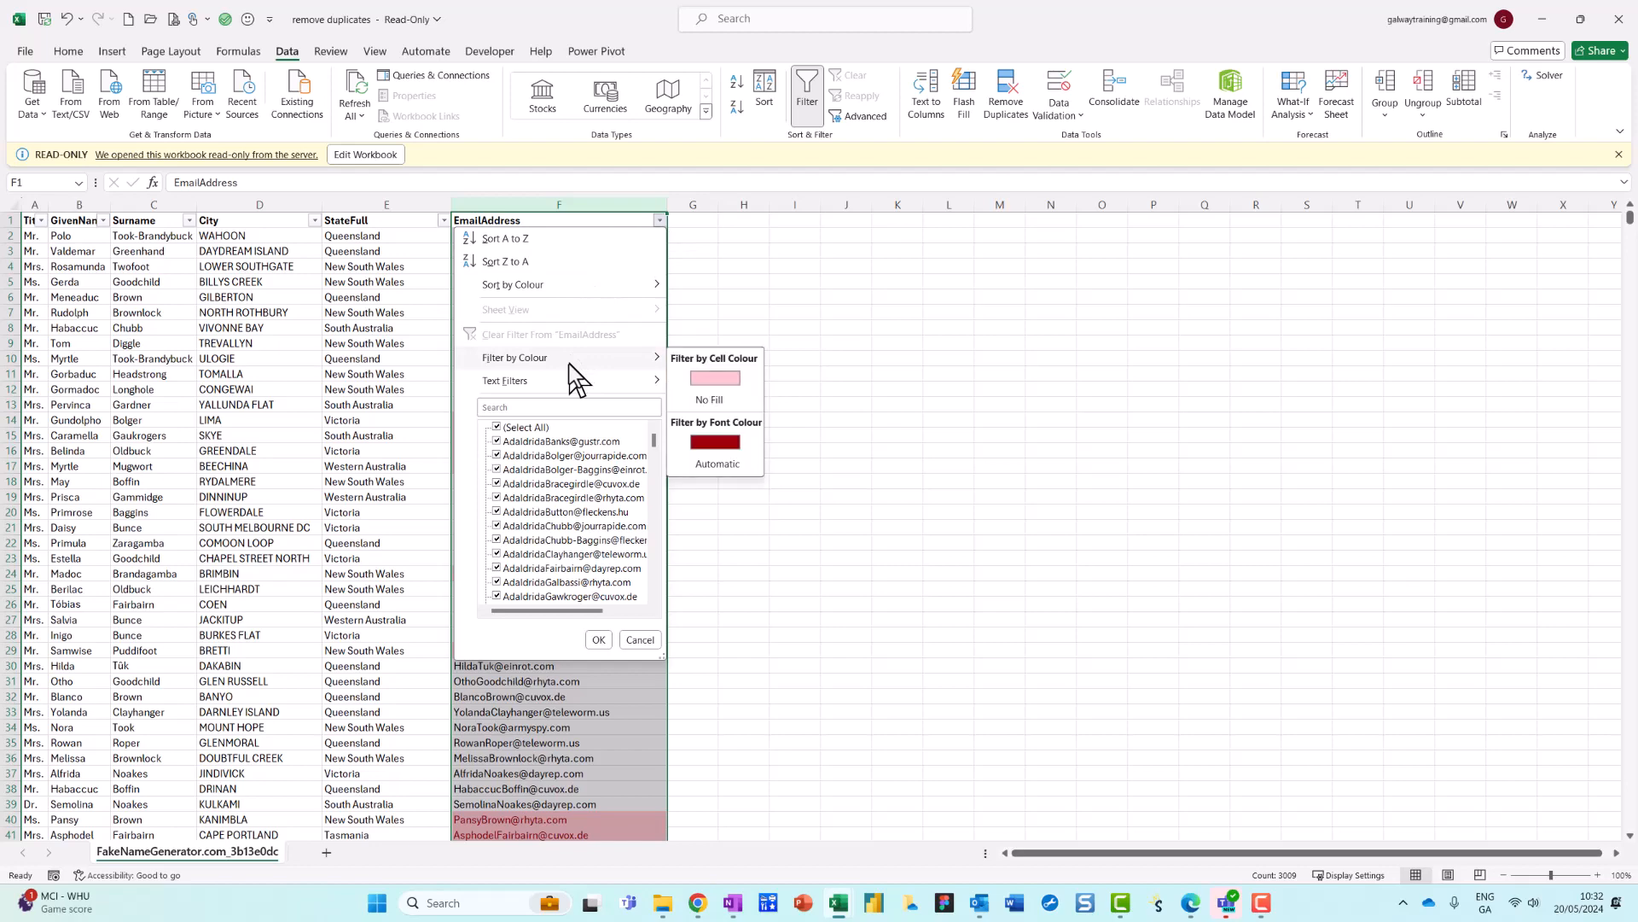
left_click(721, 381)
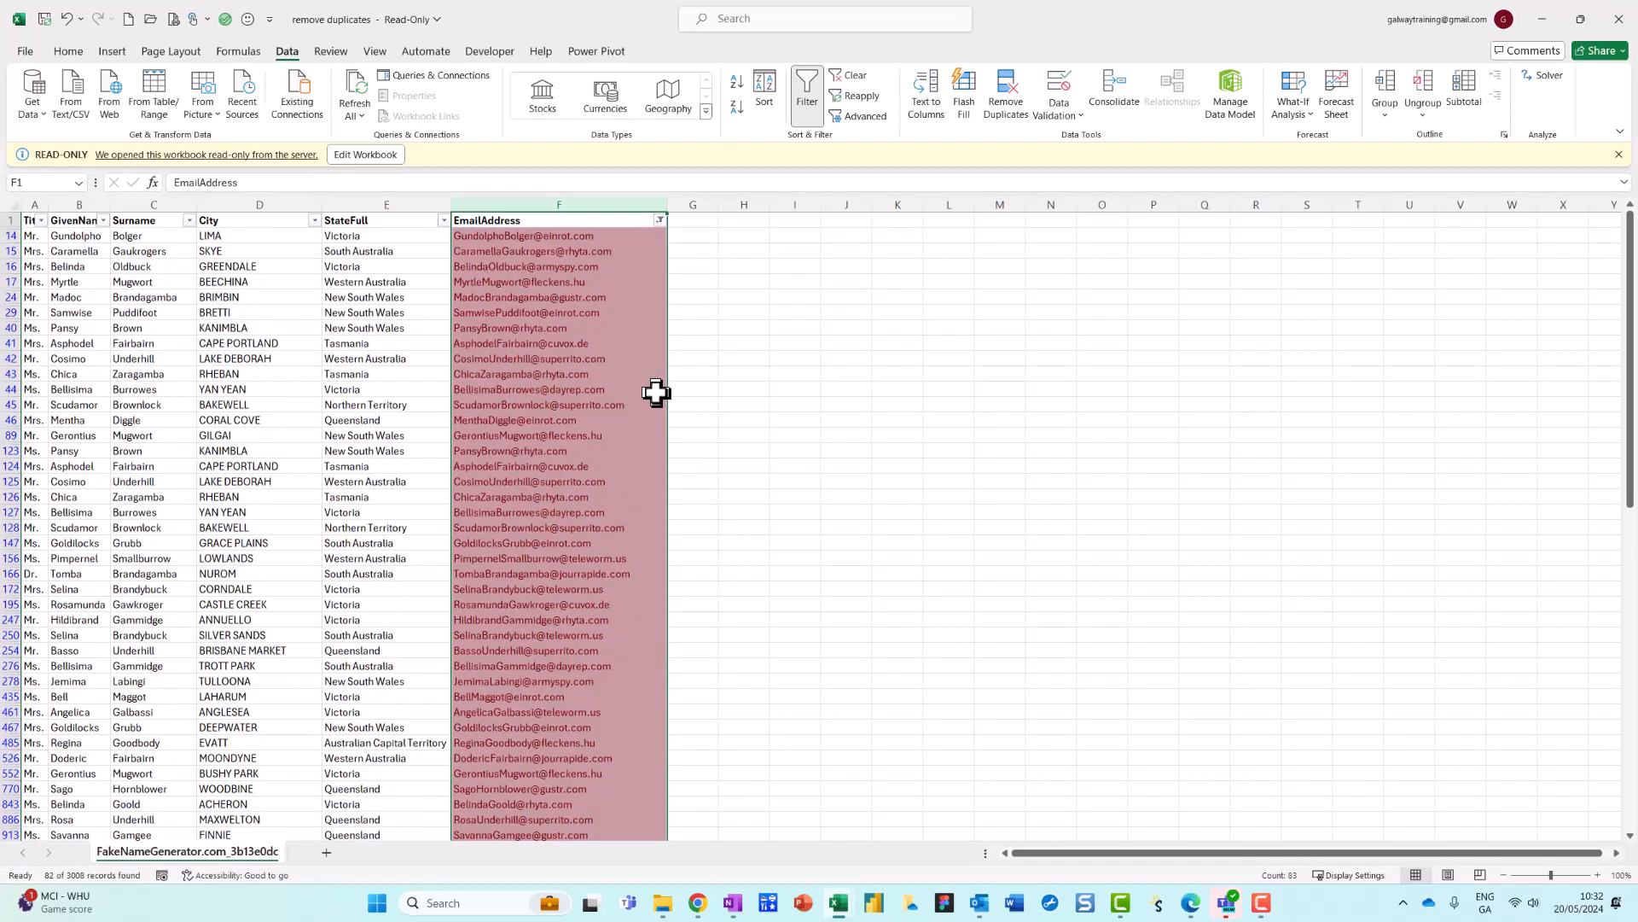
Clear the colour filter from the EmailAddress column to show all records
mouse_move(593, 374)
left_mouse_down()
mouse_move(399, 636)
mouse_move(137, 807)
mouse_move(38, 905)
mouse_move(94, 830)
left_mouse_up()
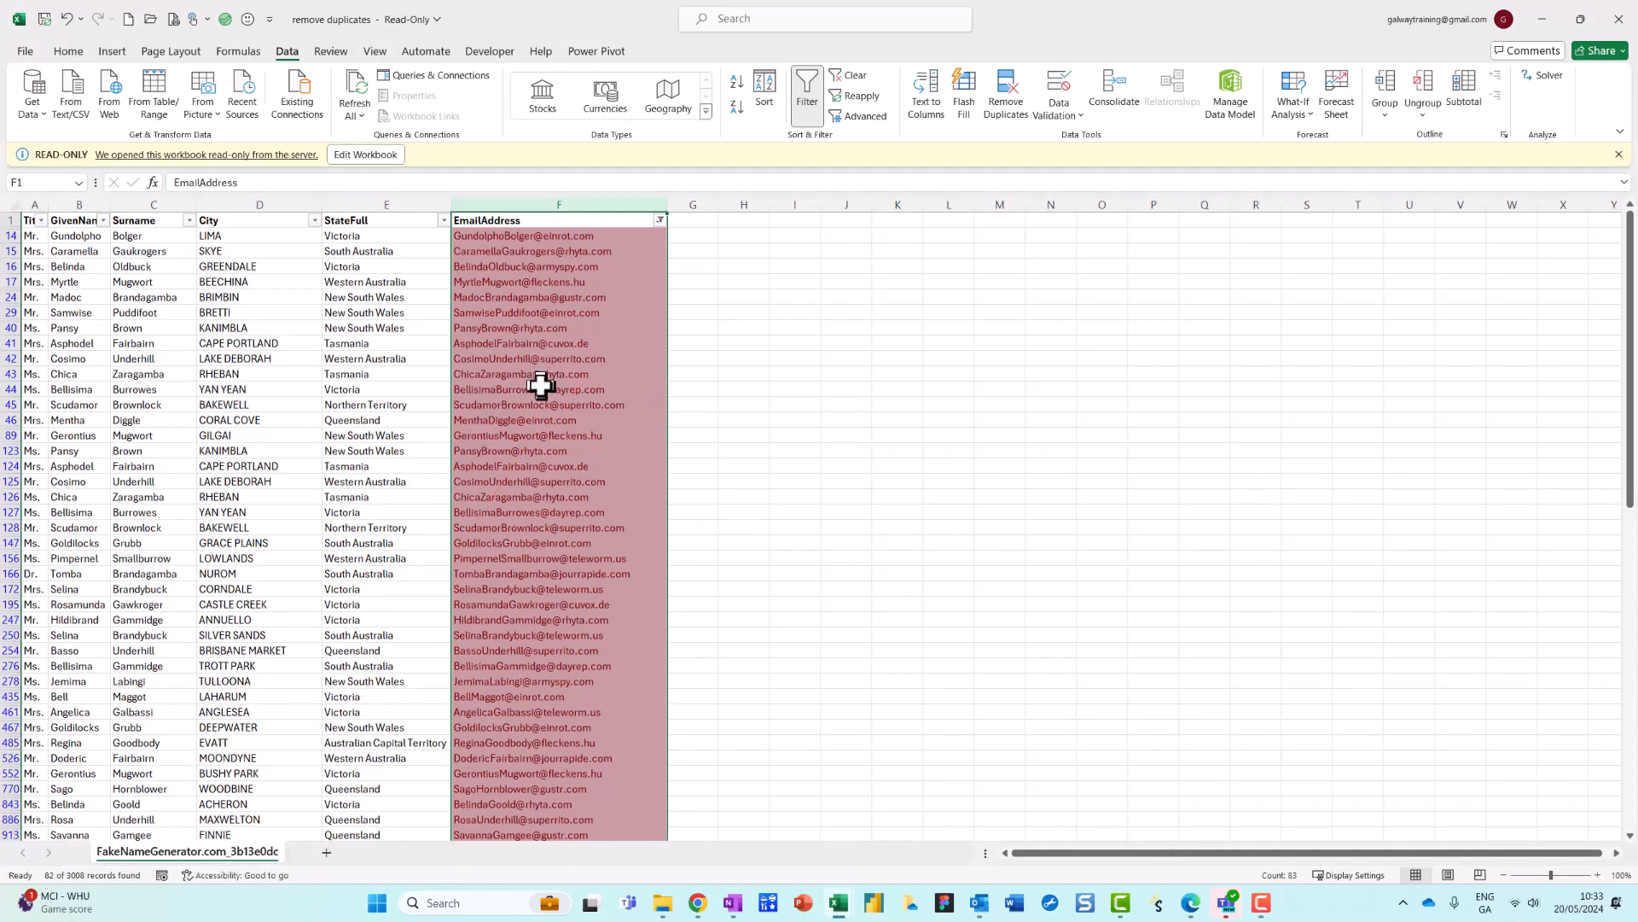
left_click_drag(543, 377, 778, 170)
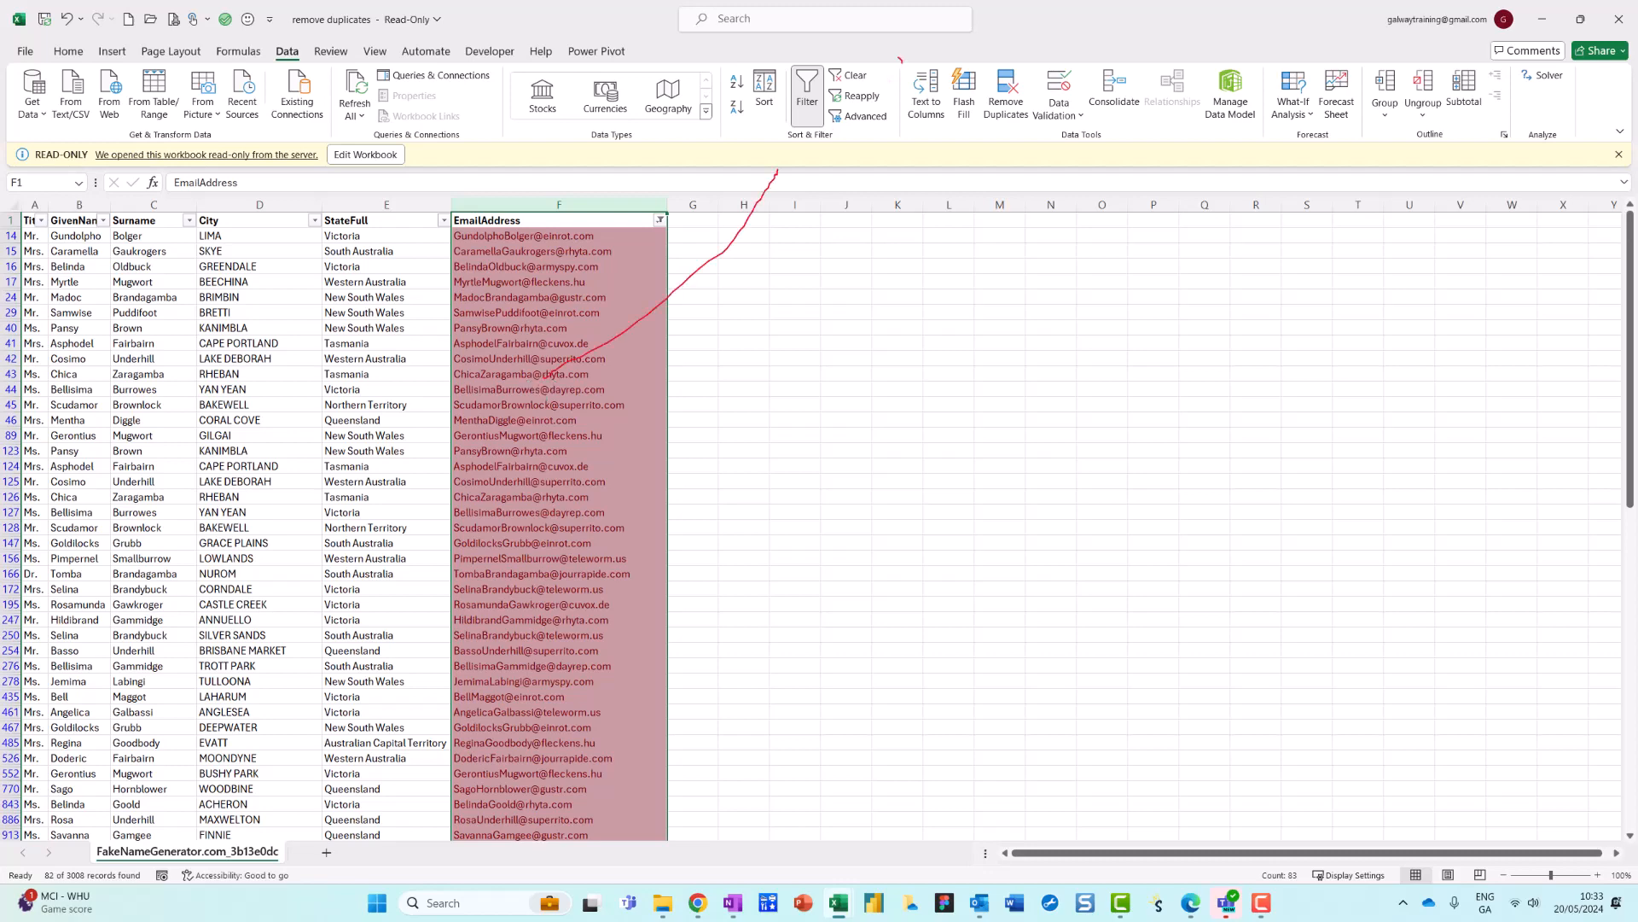
mouse_move(899, 60)
left_mouse_down()
mouse_move(853, 104)
mouse_move(849, 45)
left_mouse_up()
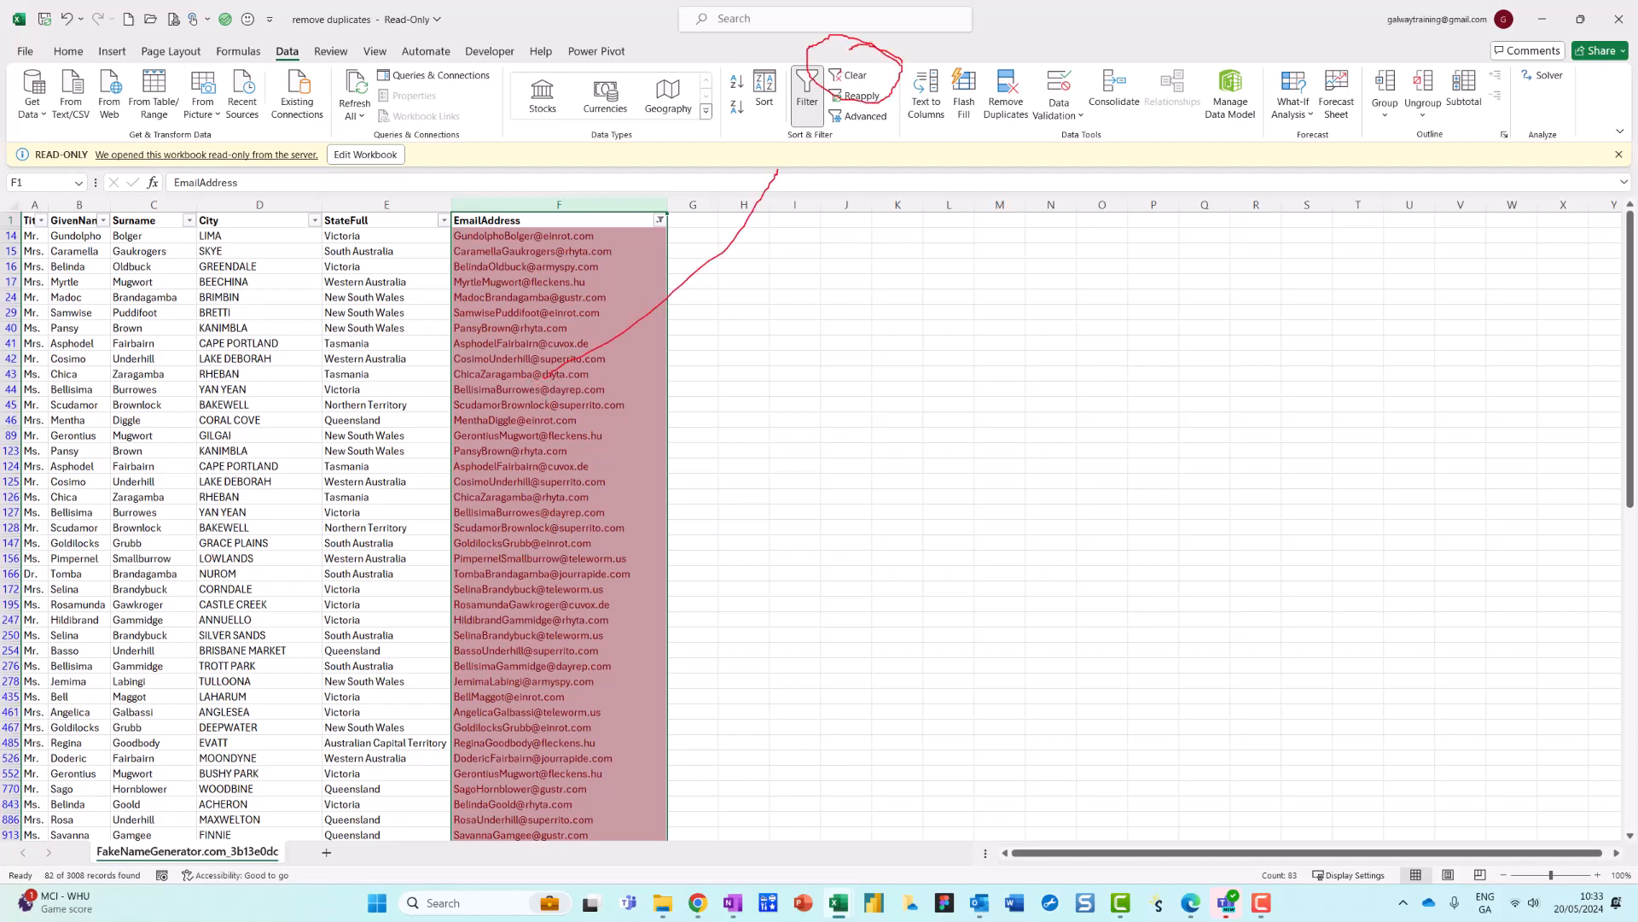
left_click(850, 76)
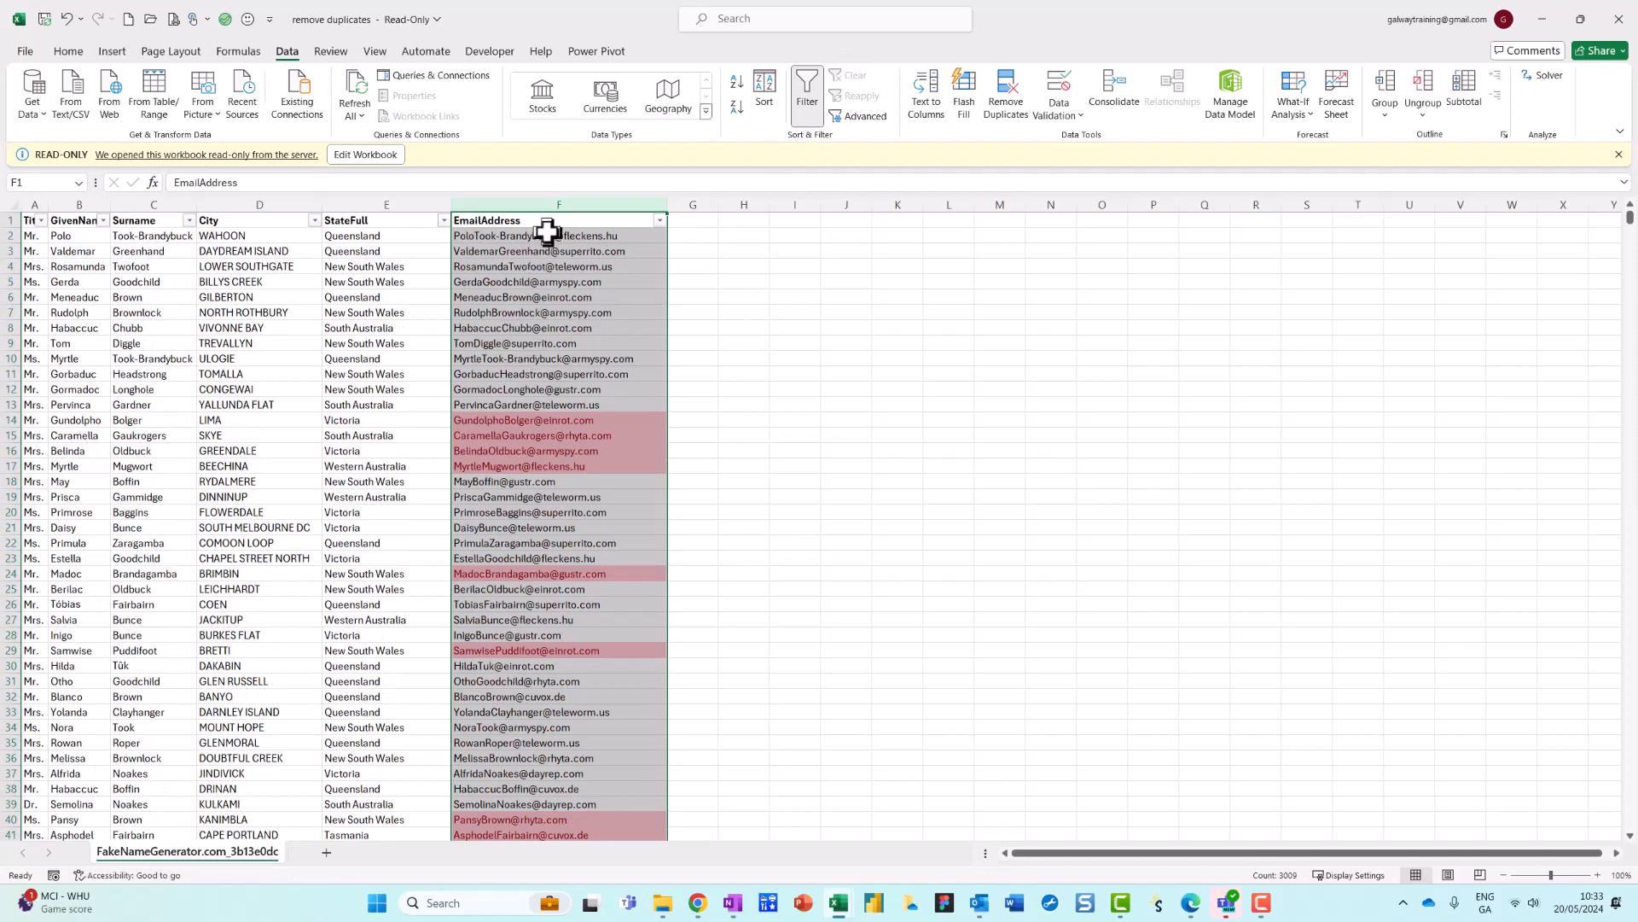
Clear the conditional formatting rules from the selected EmailAddress column cells only, and undo that clearing
left_click(543, 204)
key("ctrl+2")
mouse_move(99, 34)
left_mouse_down()
mouse_move(77, 22)
mouse_move(114, 54)
mouse_move(98, 39)
left_mouse_up()
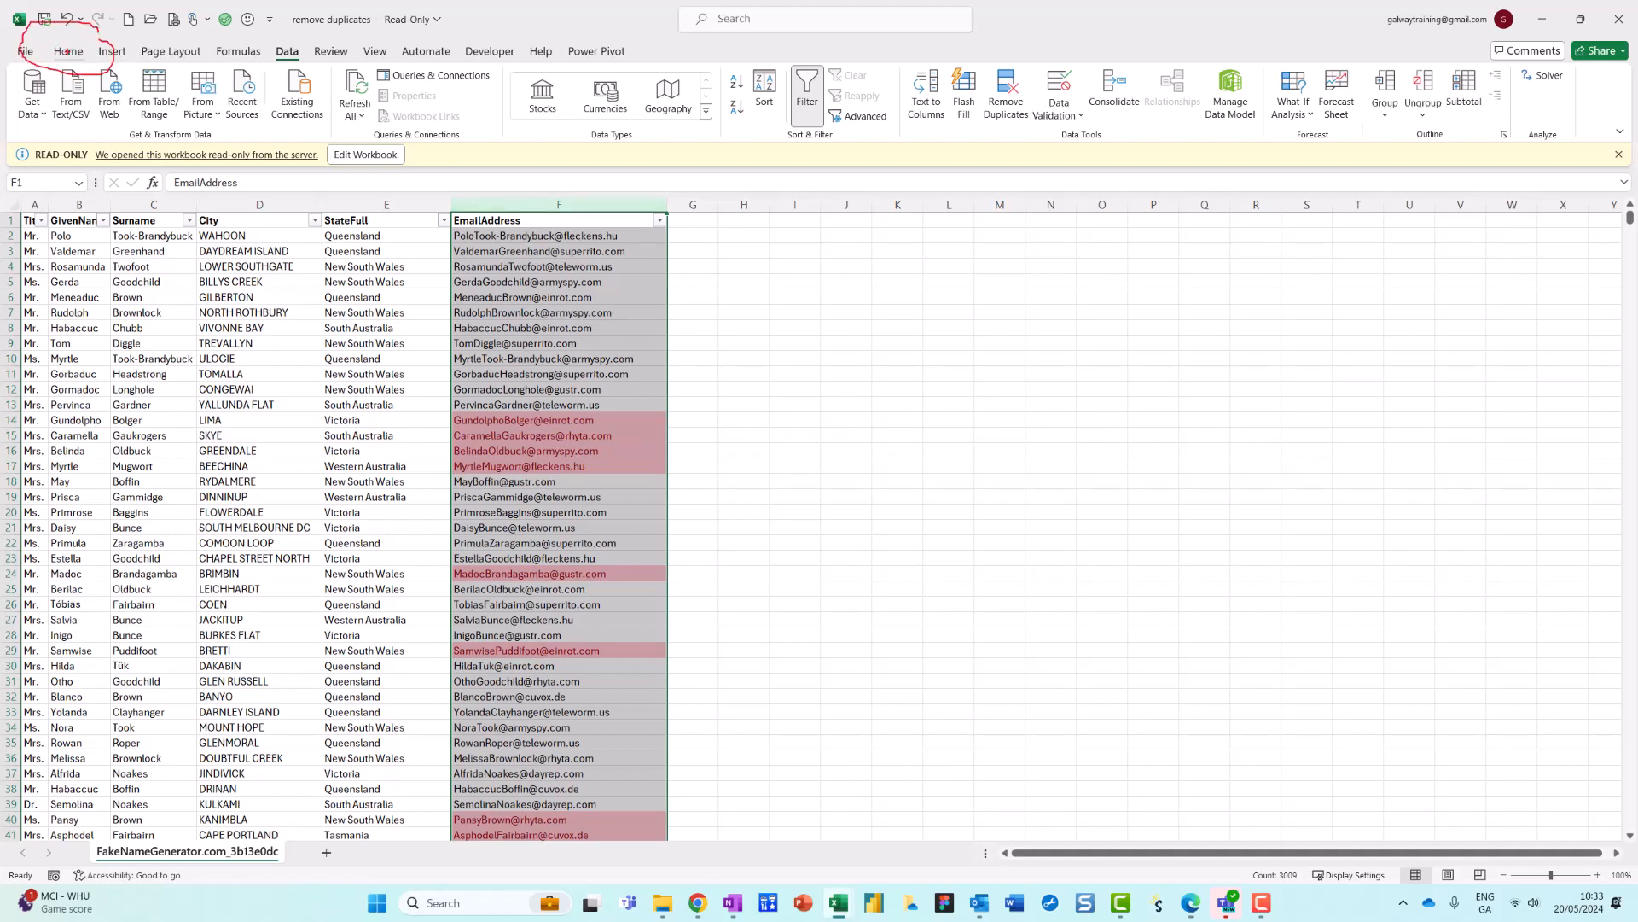
key("Escape")
left_click(69, 51)
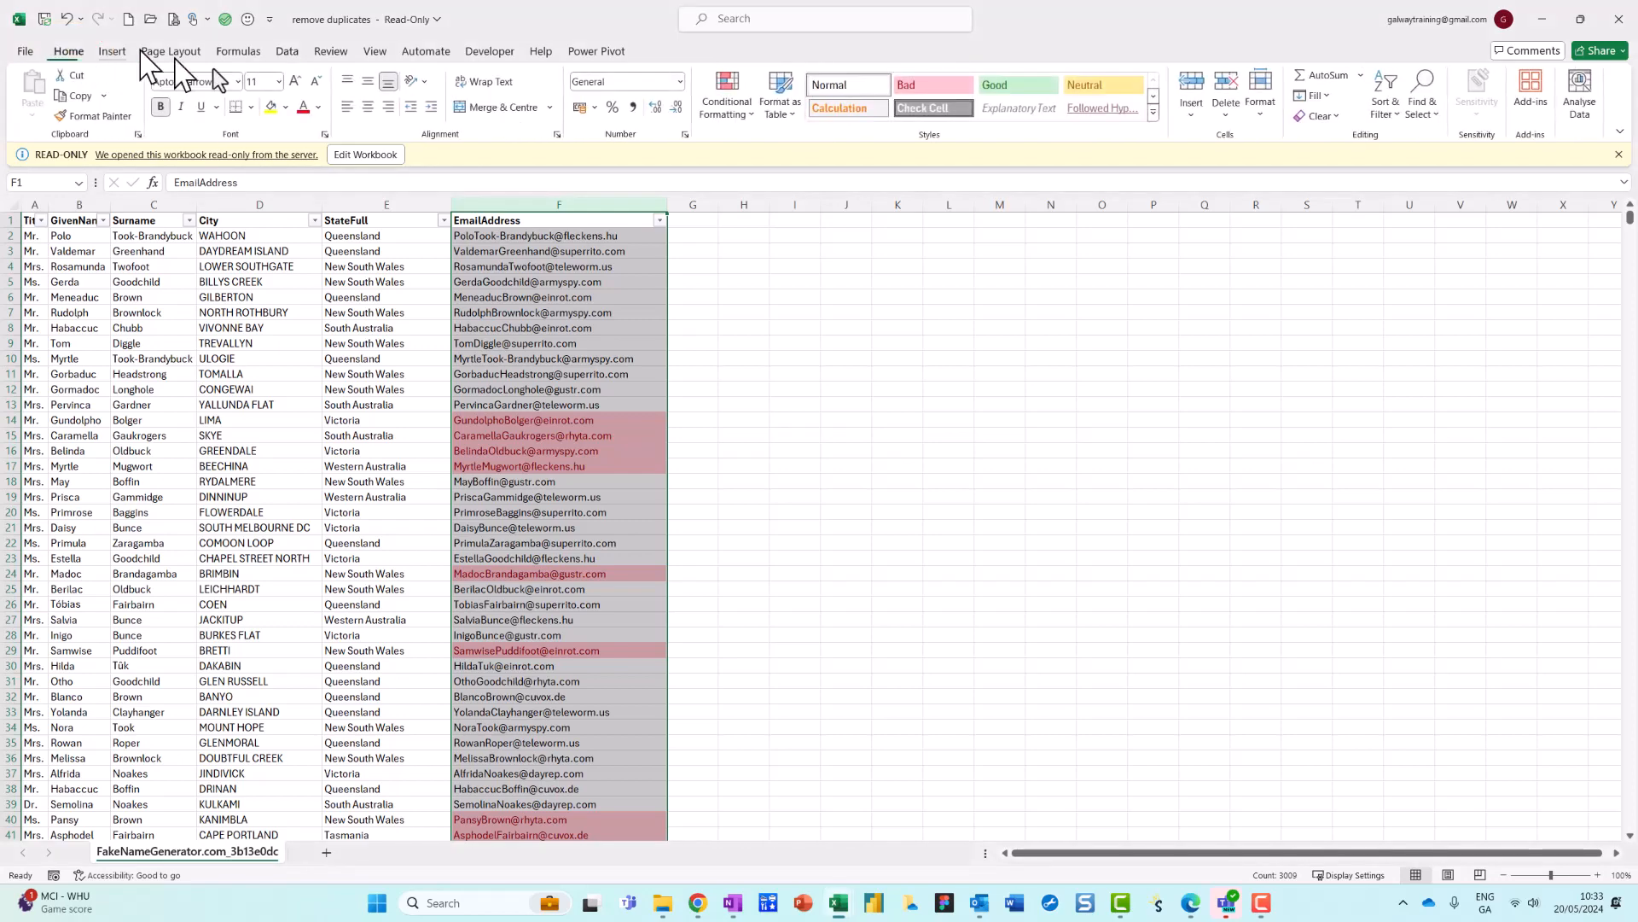
left_click(737, 106)
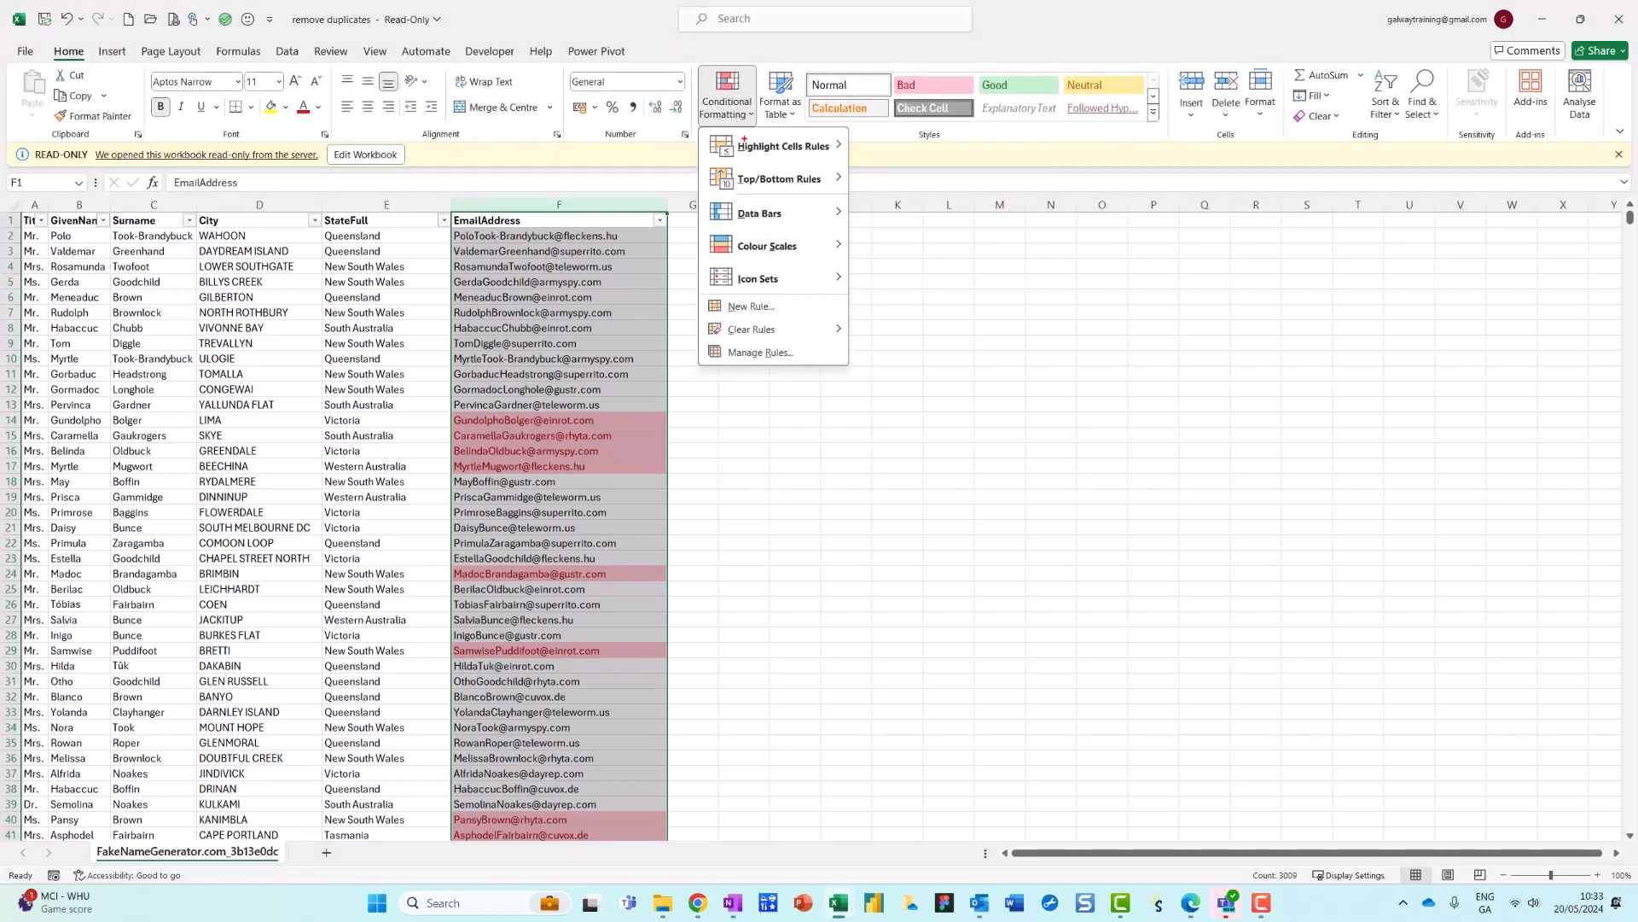
mouse_move(791, 323)
left_mouse_down()
mouse_move(730, 316)
mouse_move(812, 362)
mouse_move(800, 335)
mouse_move(841, 319)
mouse_move(853, 341)
mouse_move(856, 319)
left_mouse_up()
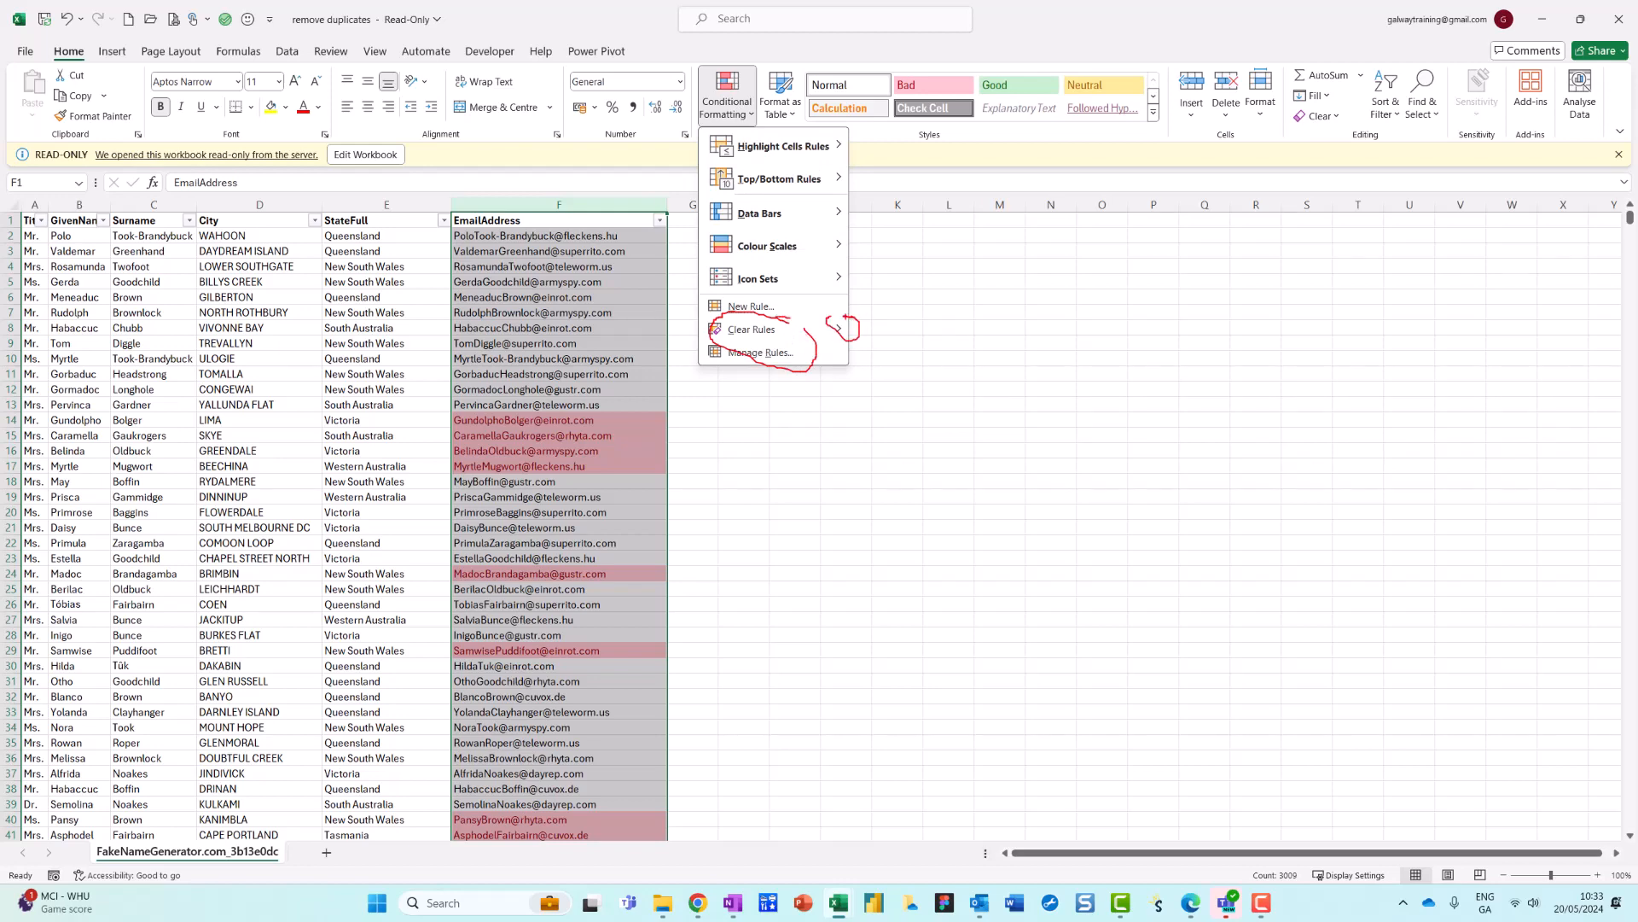
key("Escape")
key("ctrl+space")
left_click(746, 115)
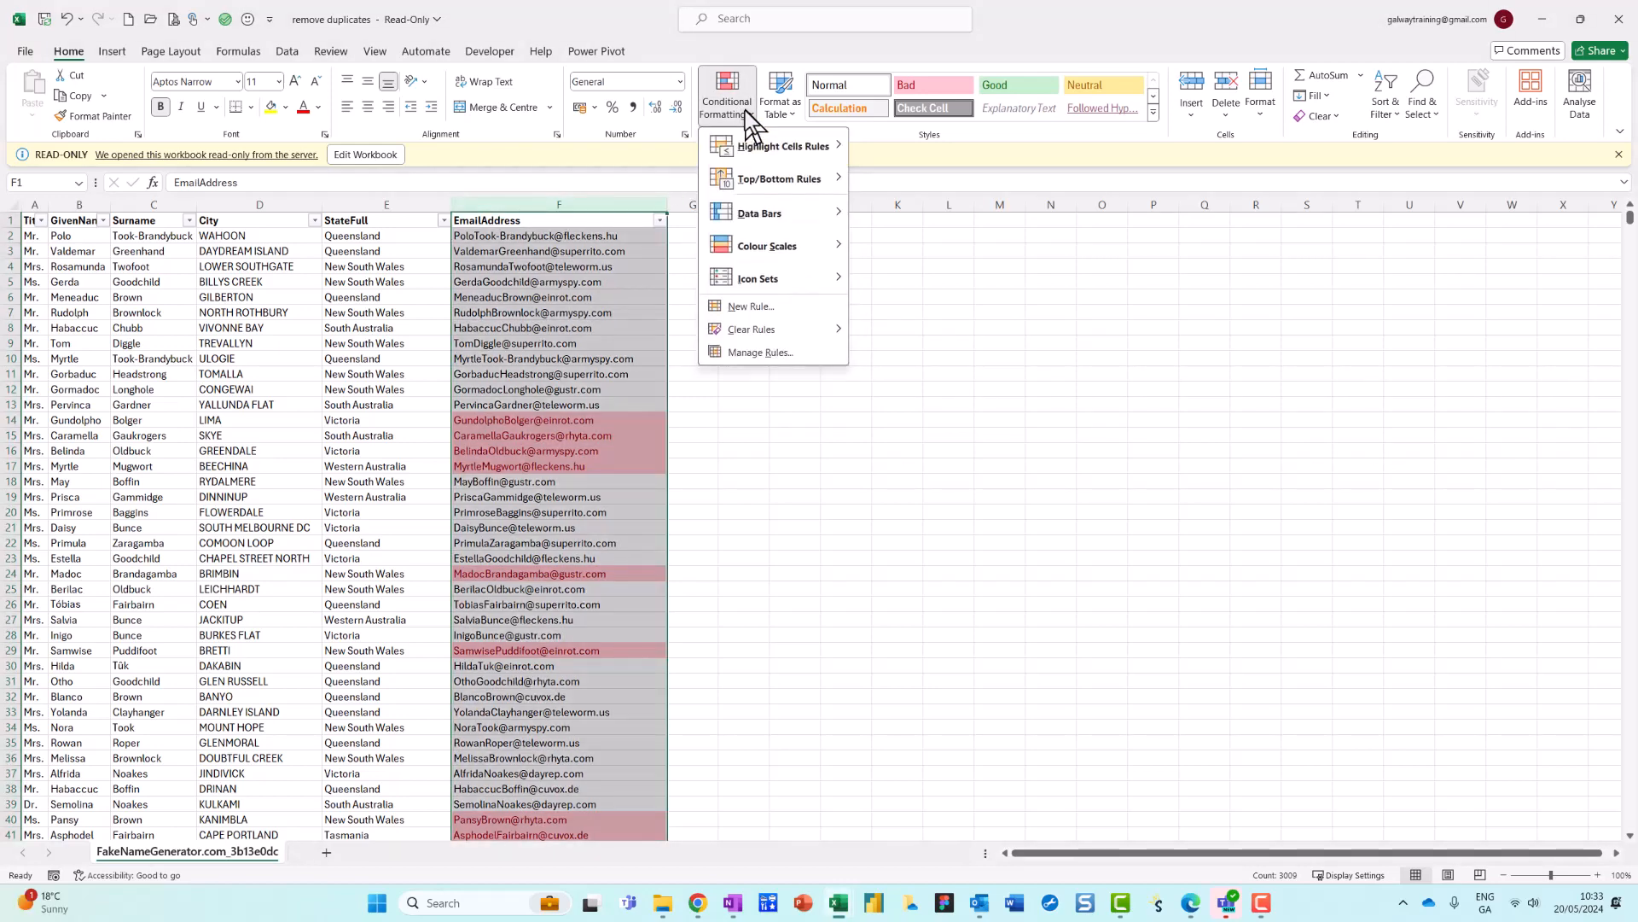
mouse_move(768, 331)
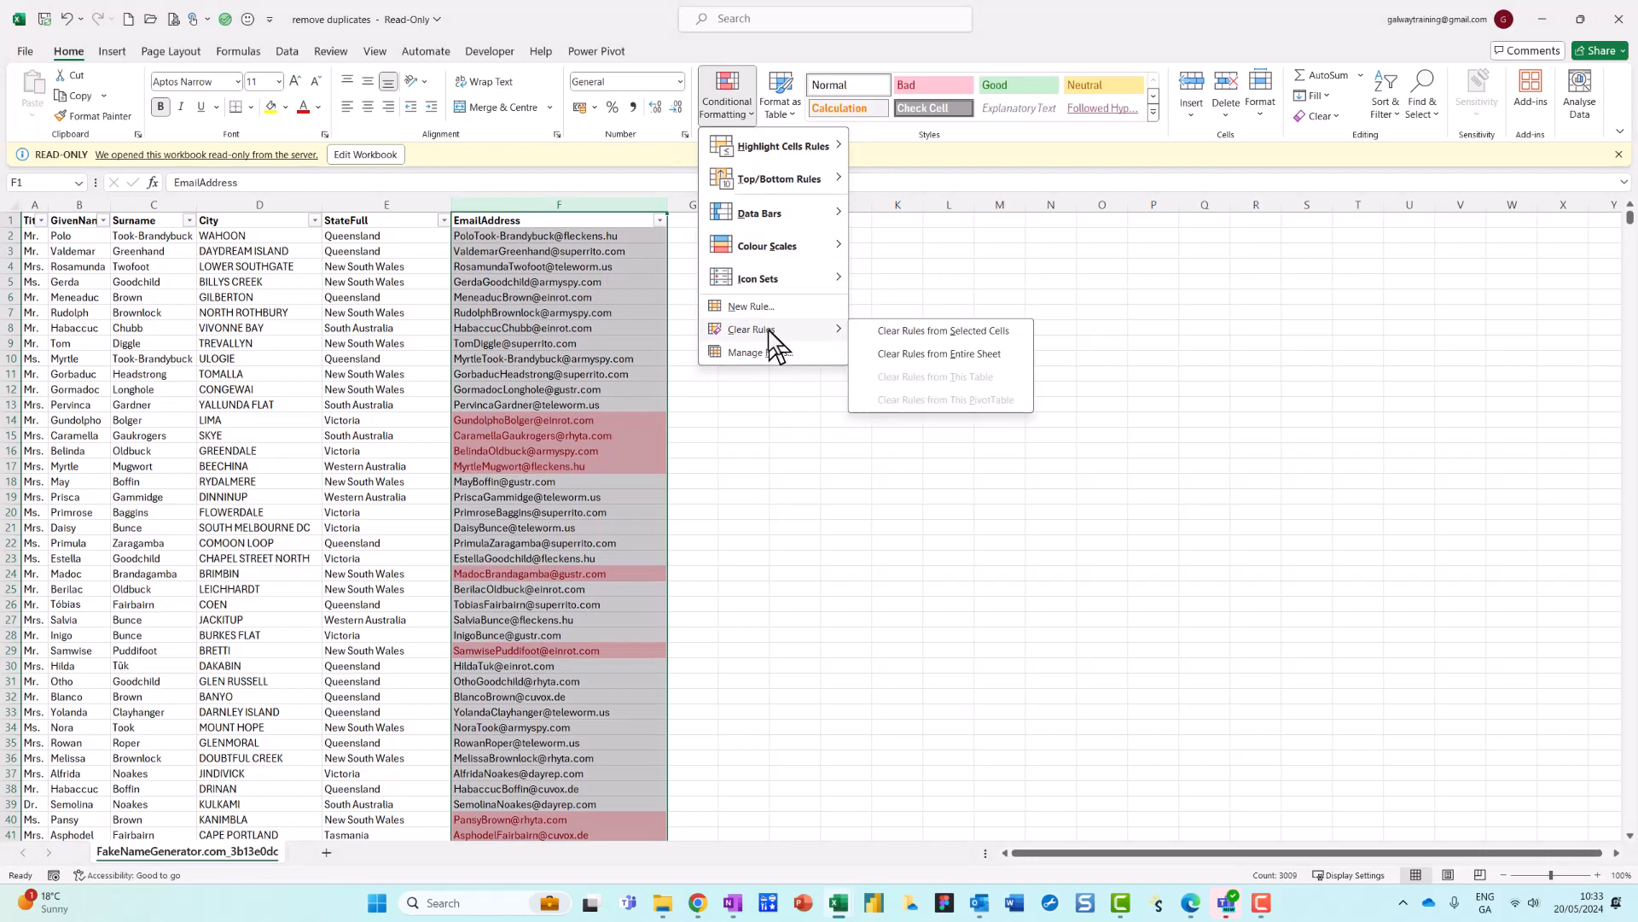
left_click(895, 333)
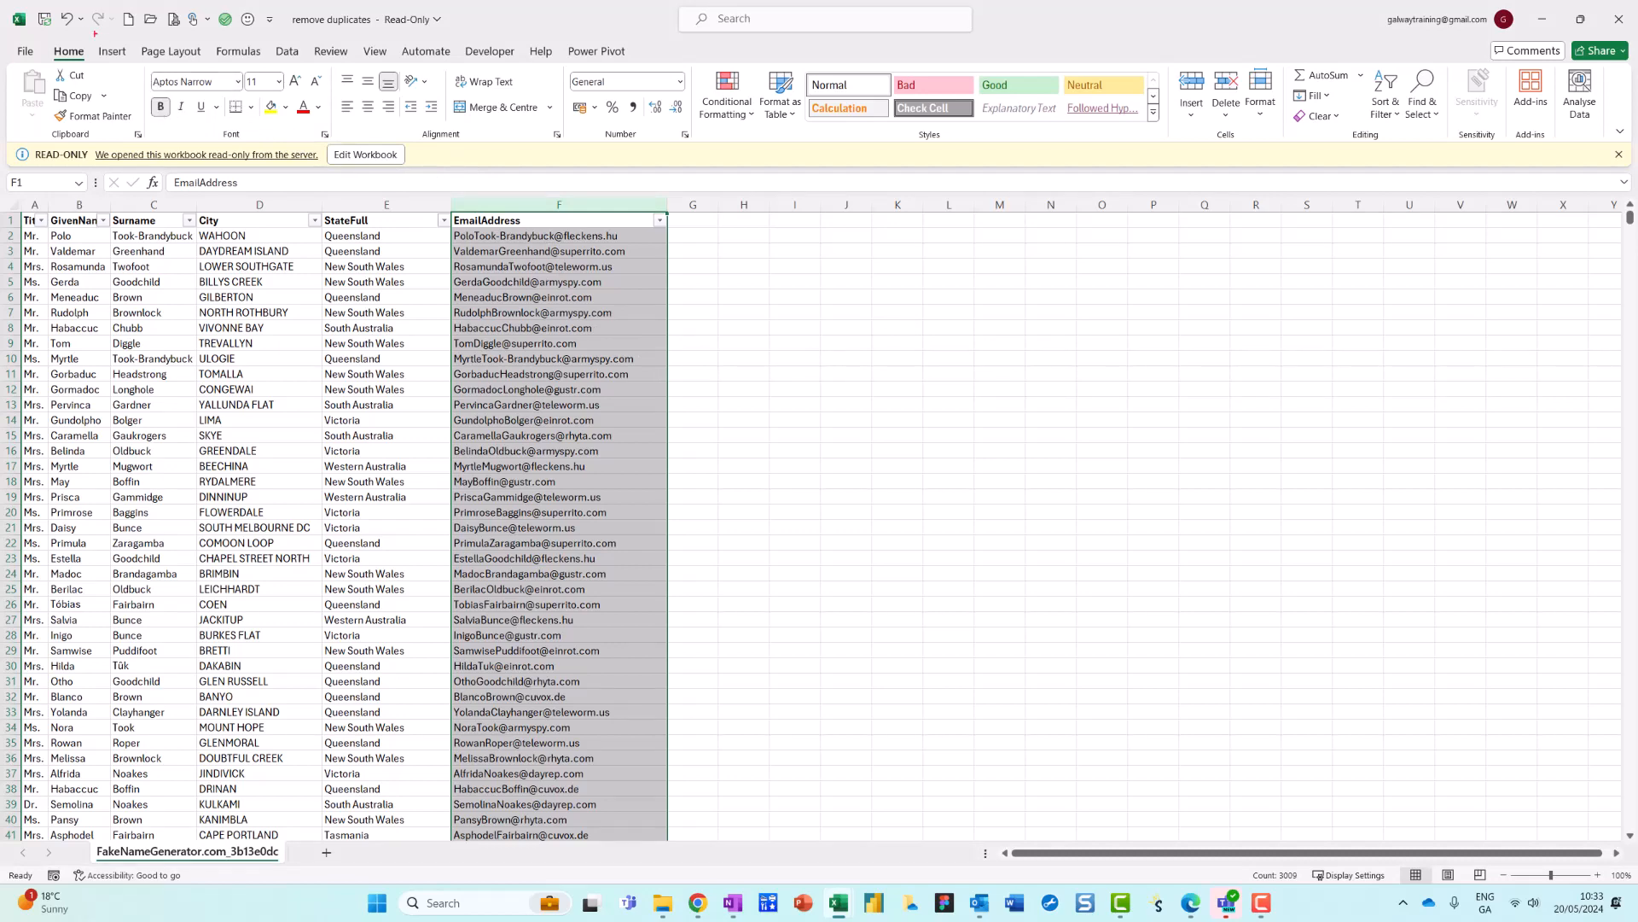
left_click(68, 19)
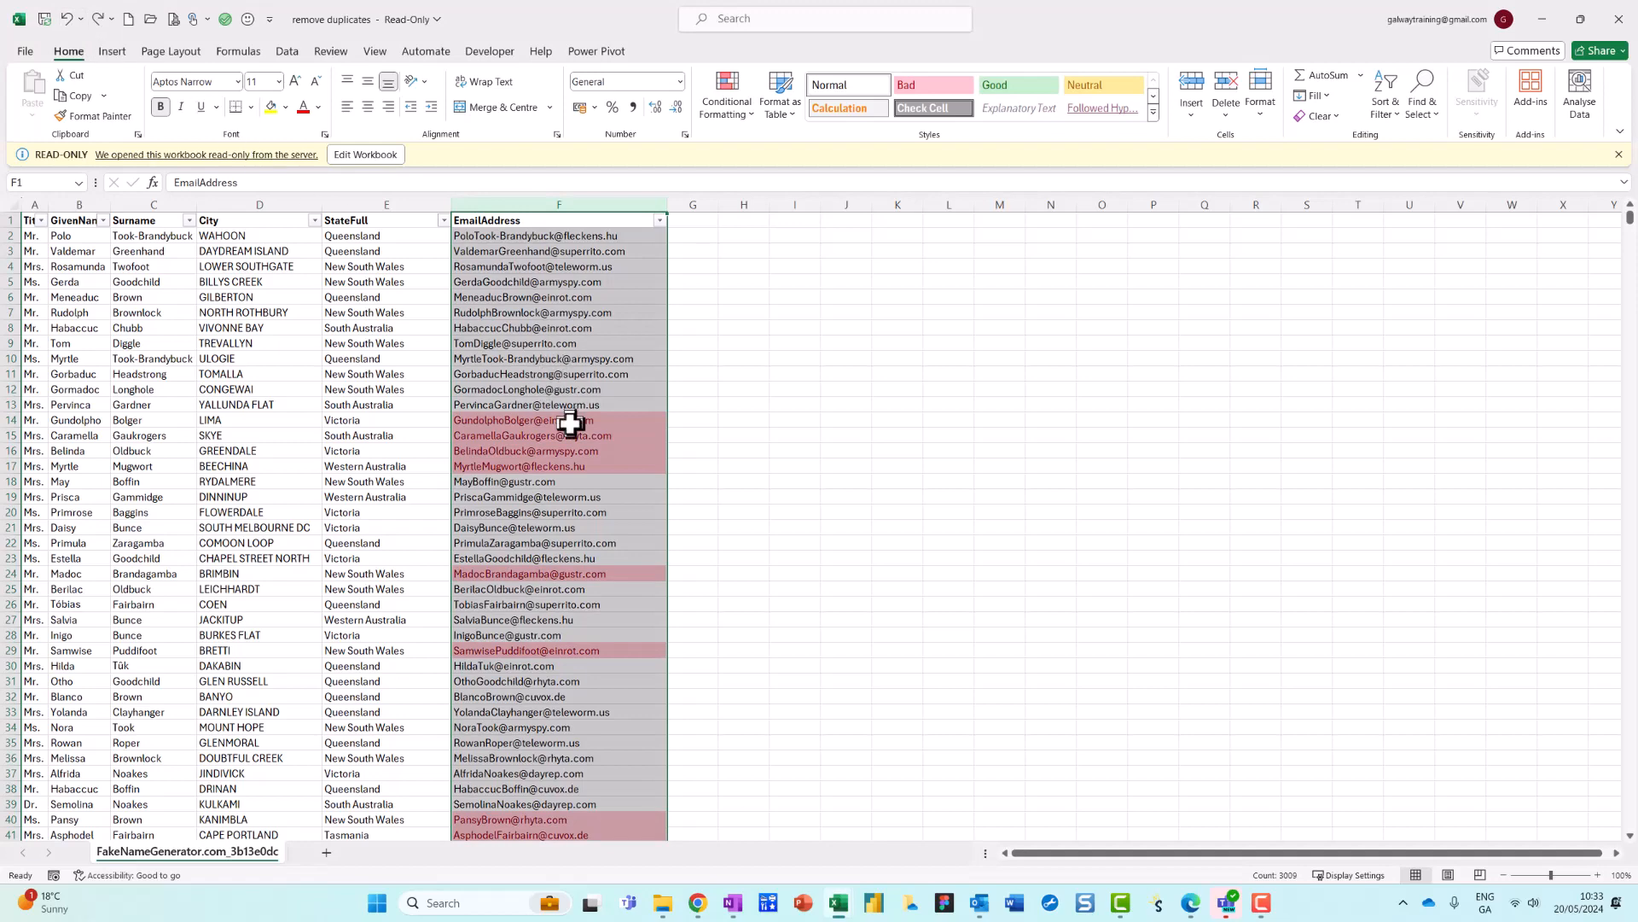
Remove duplicate records from the data with headers, comparing only the EmailAddress column
left_click(609, 395)
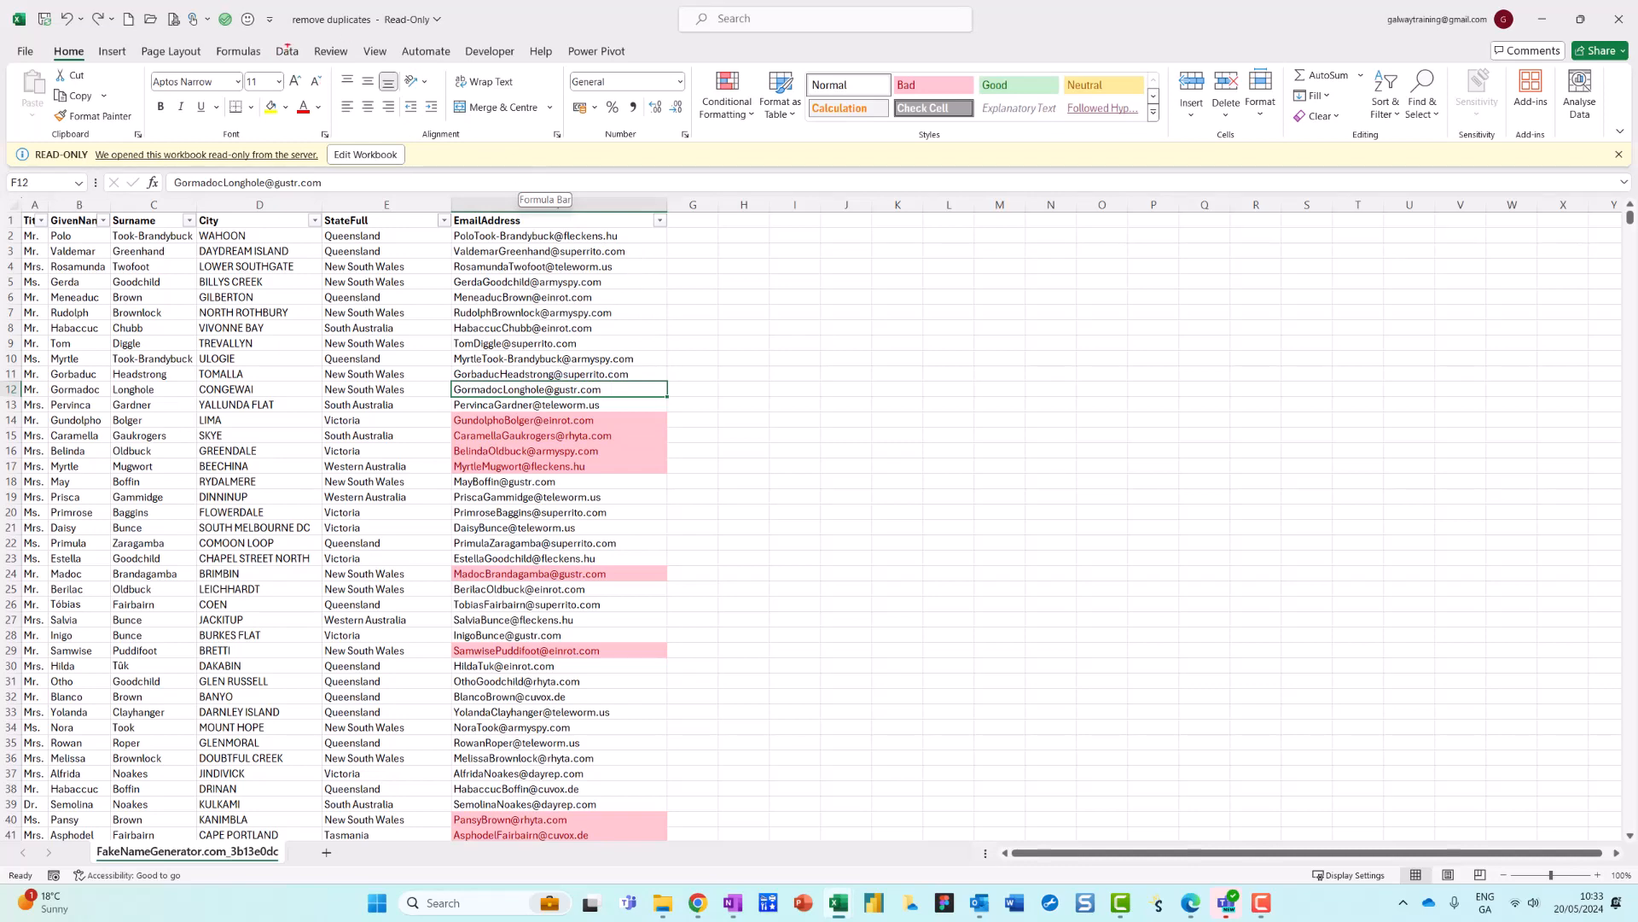
mouse_move(288, 47)
left_mouse_down()
mouse_move(234, 70)
mouse_move(282, 10)
left_mouse_up()
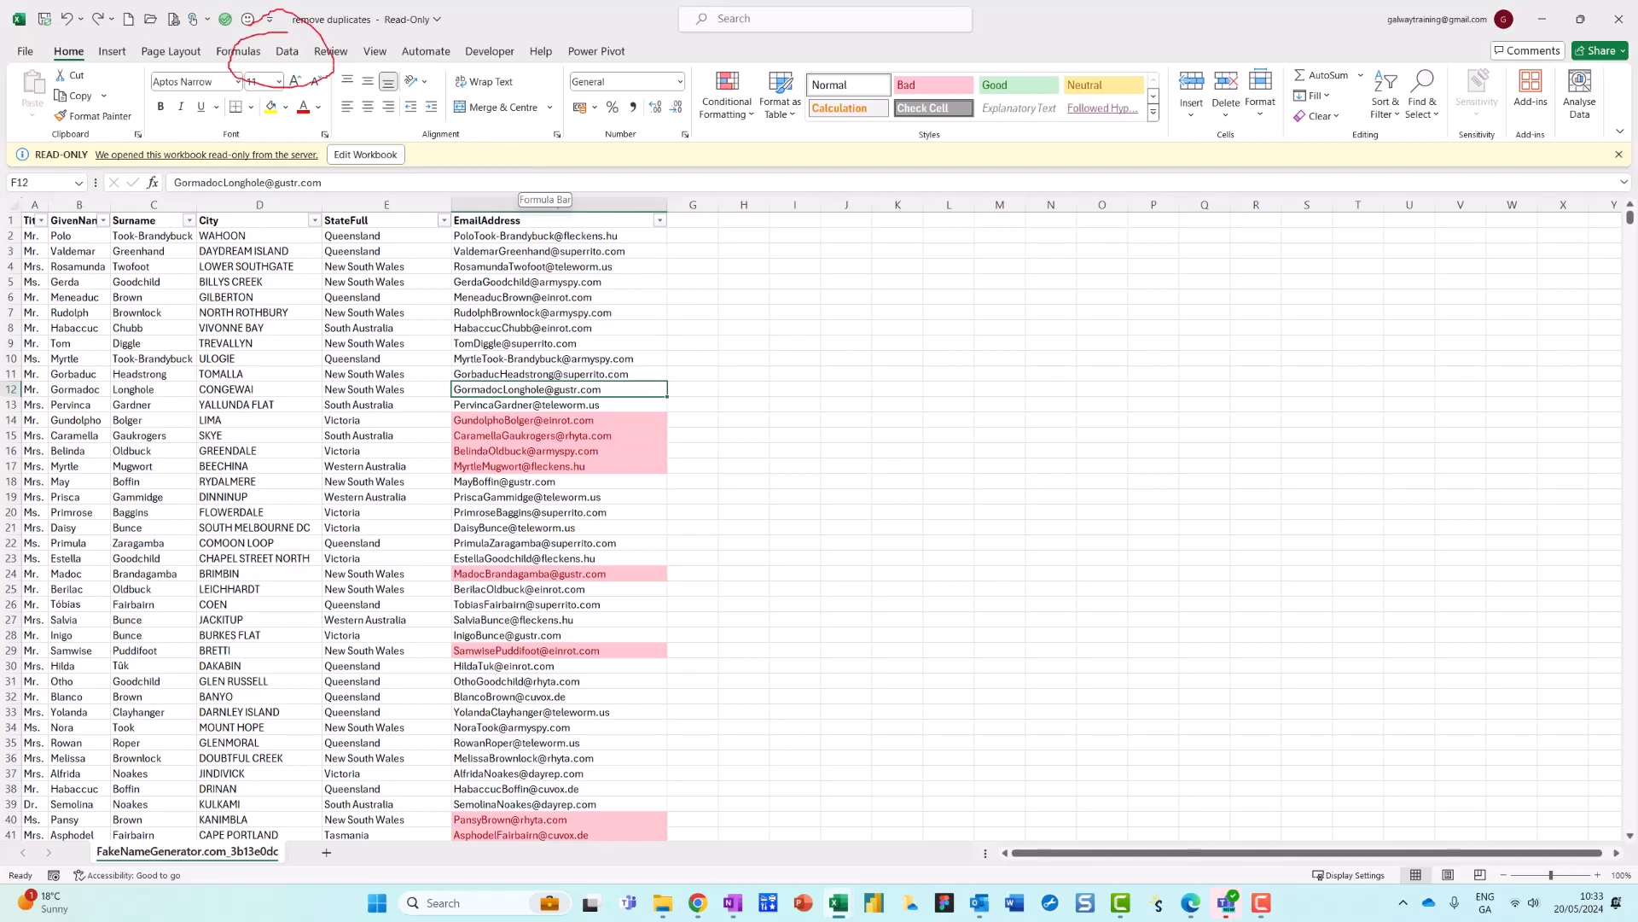
left_click(289, 55)
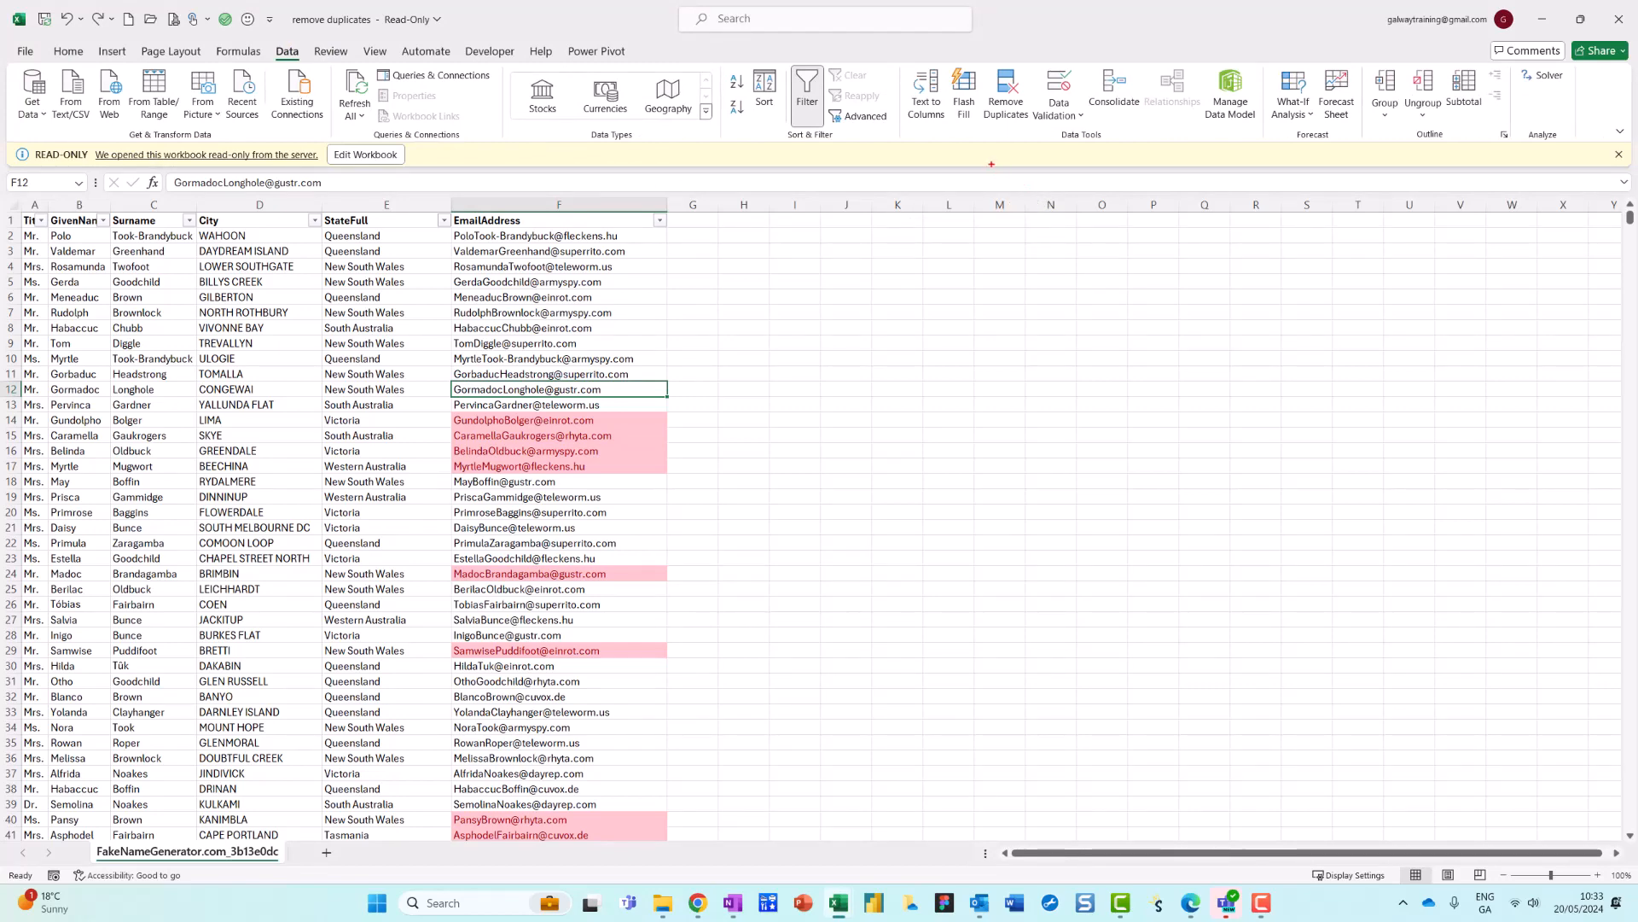
mouse_move(975, 64)
left_mouse_down()
mouse_move(979, 115)
mouse_move(1038, 138)
left_mouse_up()
left_click(1011, 100)
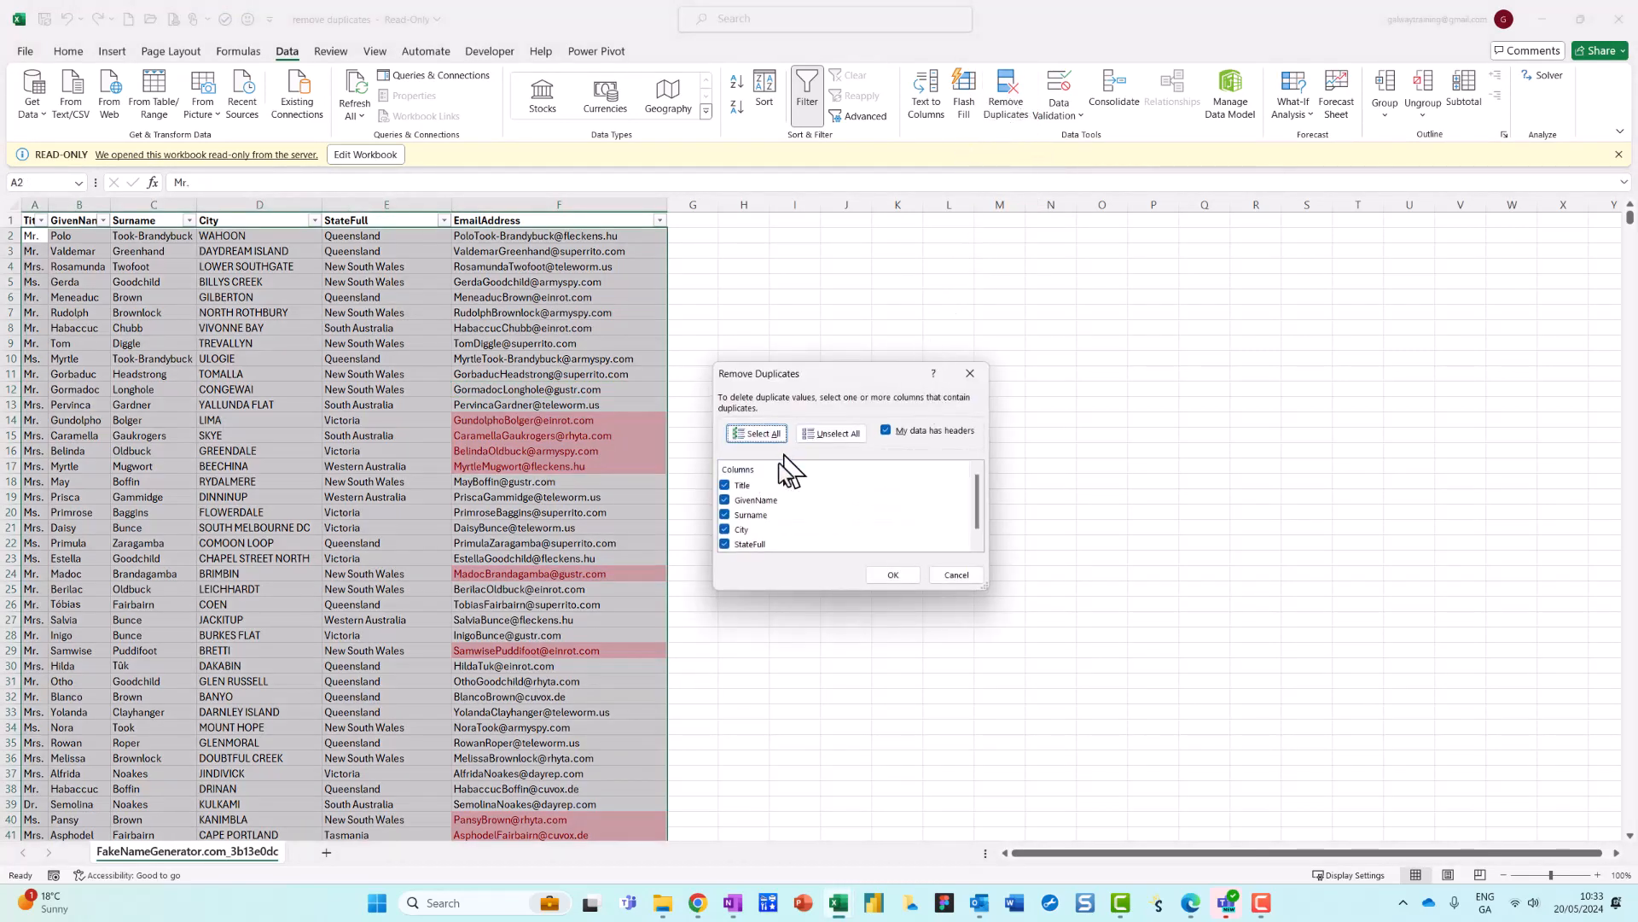
left_click(831, 437)
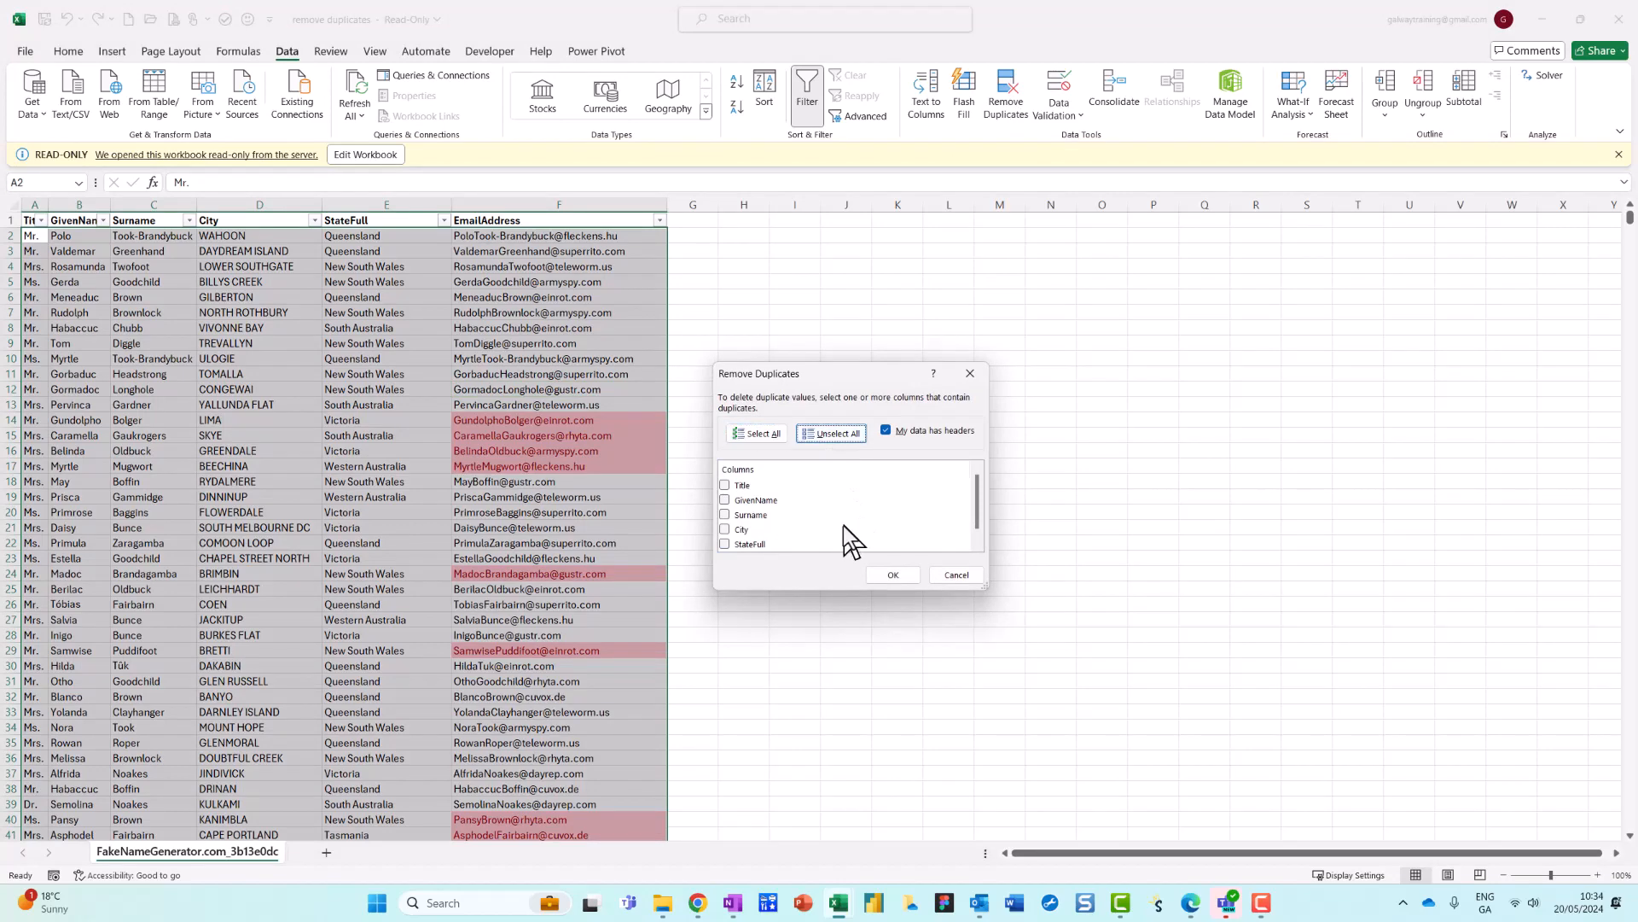
scroll(843, 524, "down", 1)
left_click(724, 544)
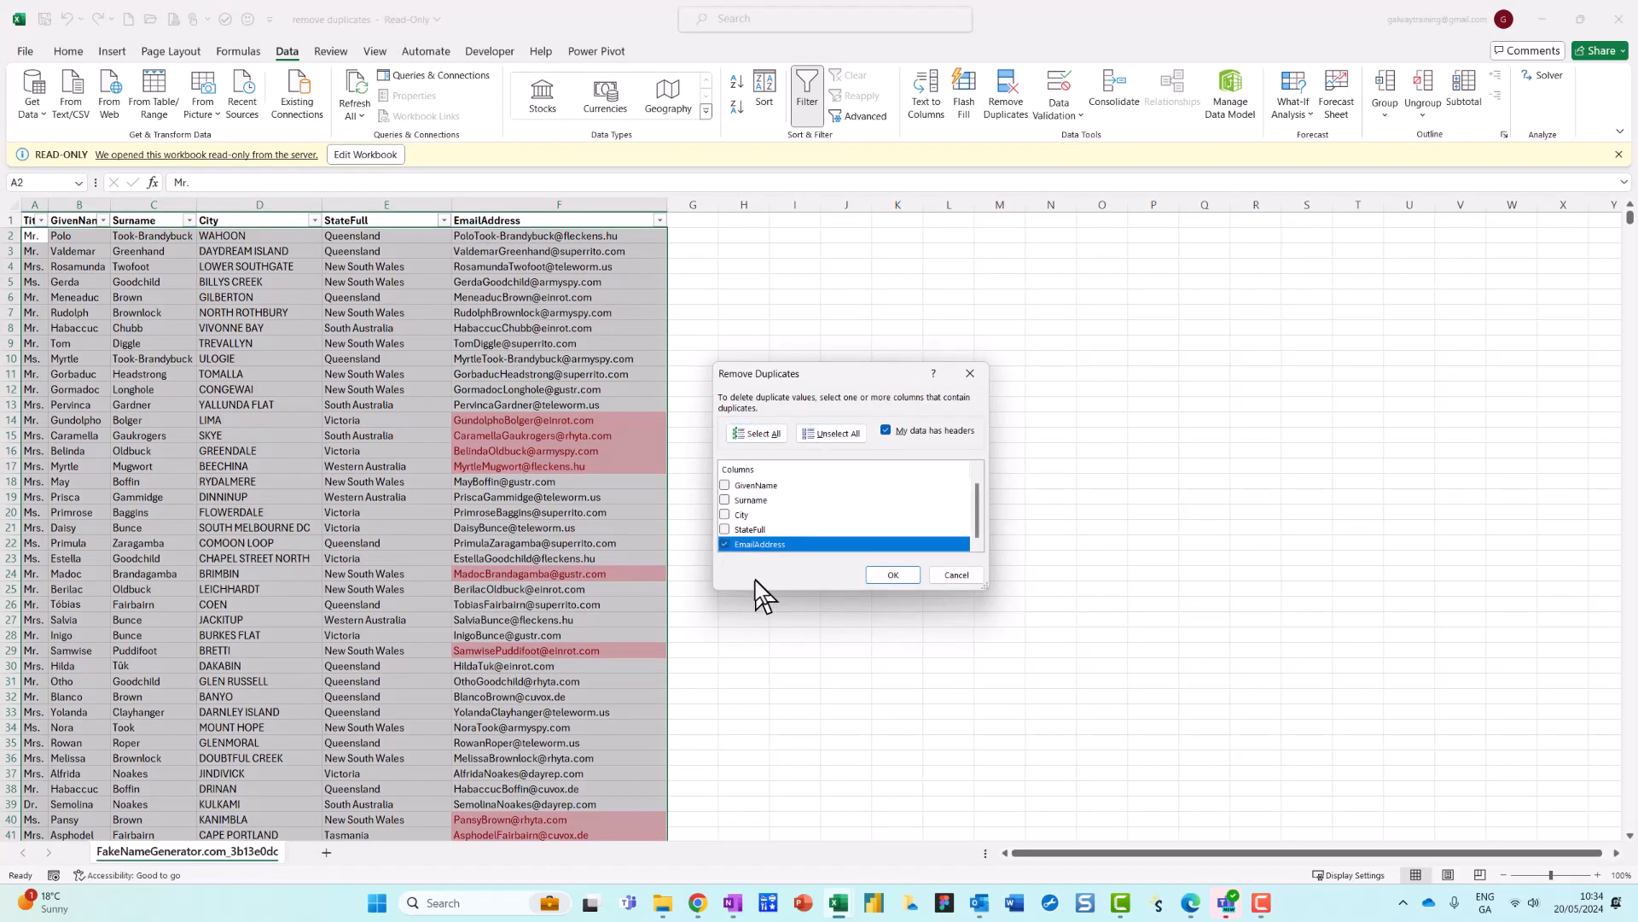
left_click(901, 577)
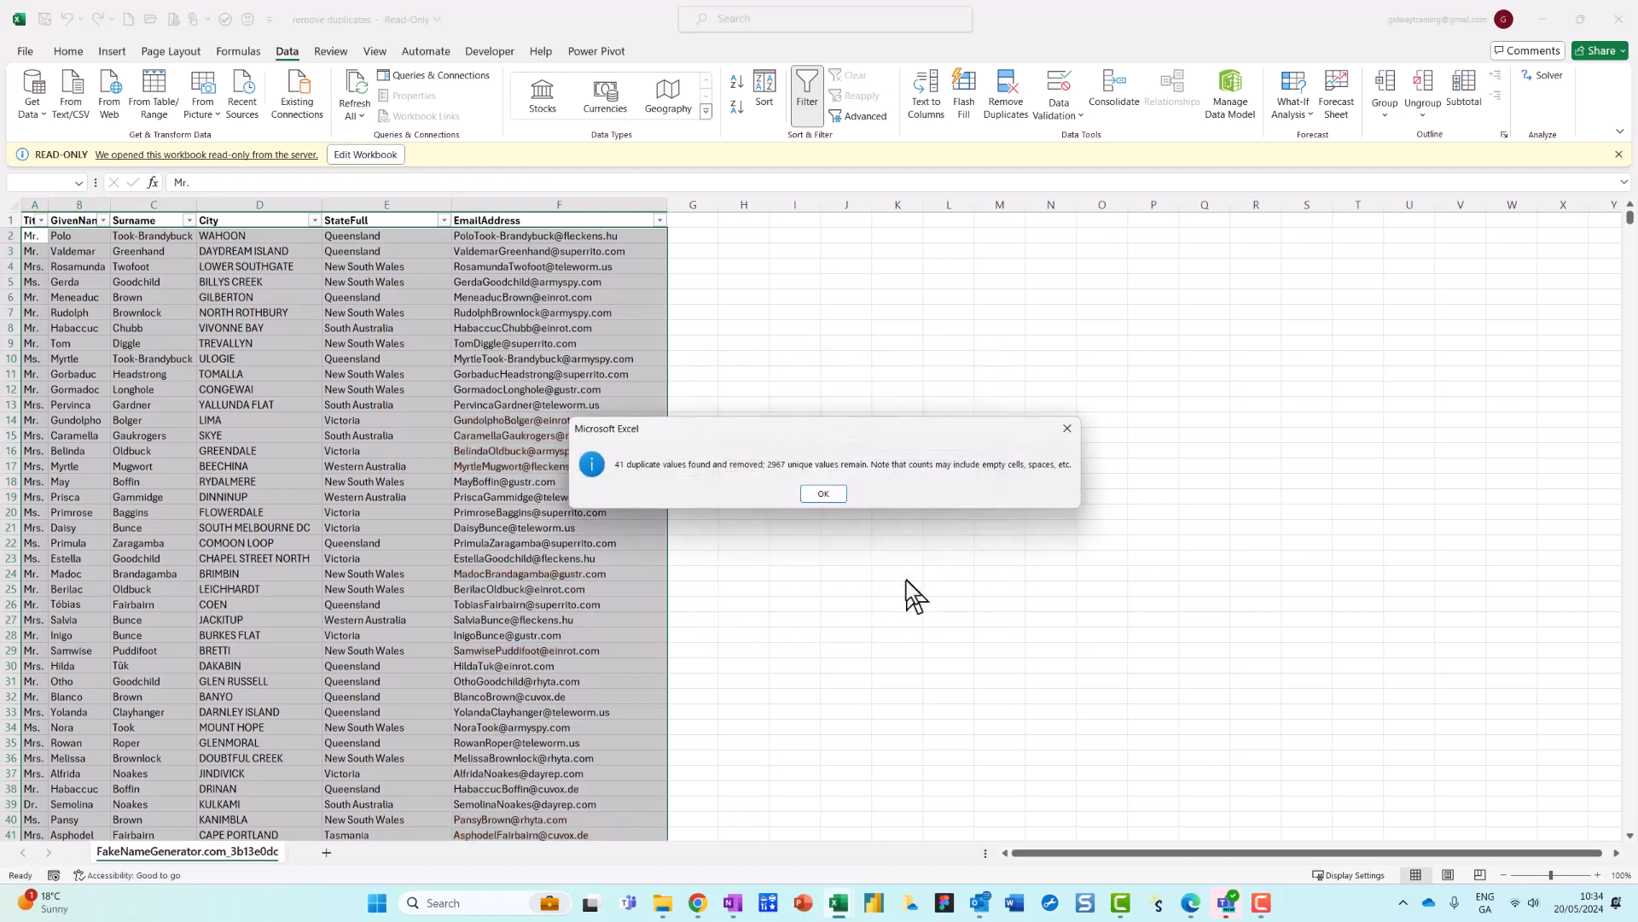
Close the duplicate removal summary and highlight duplicate values in the whole EmailAddress column with Light Red Fill with Dark Red Text
left_click(823, 494)
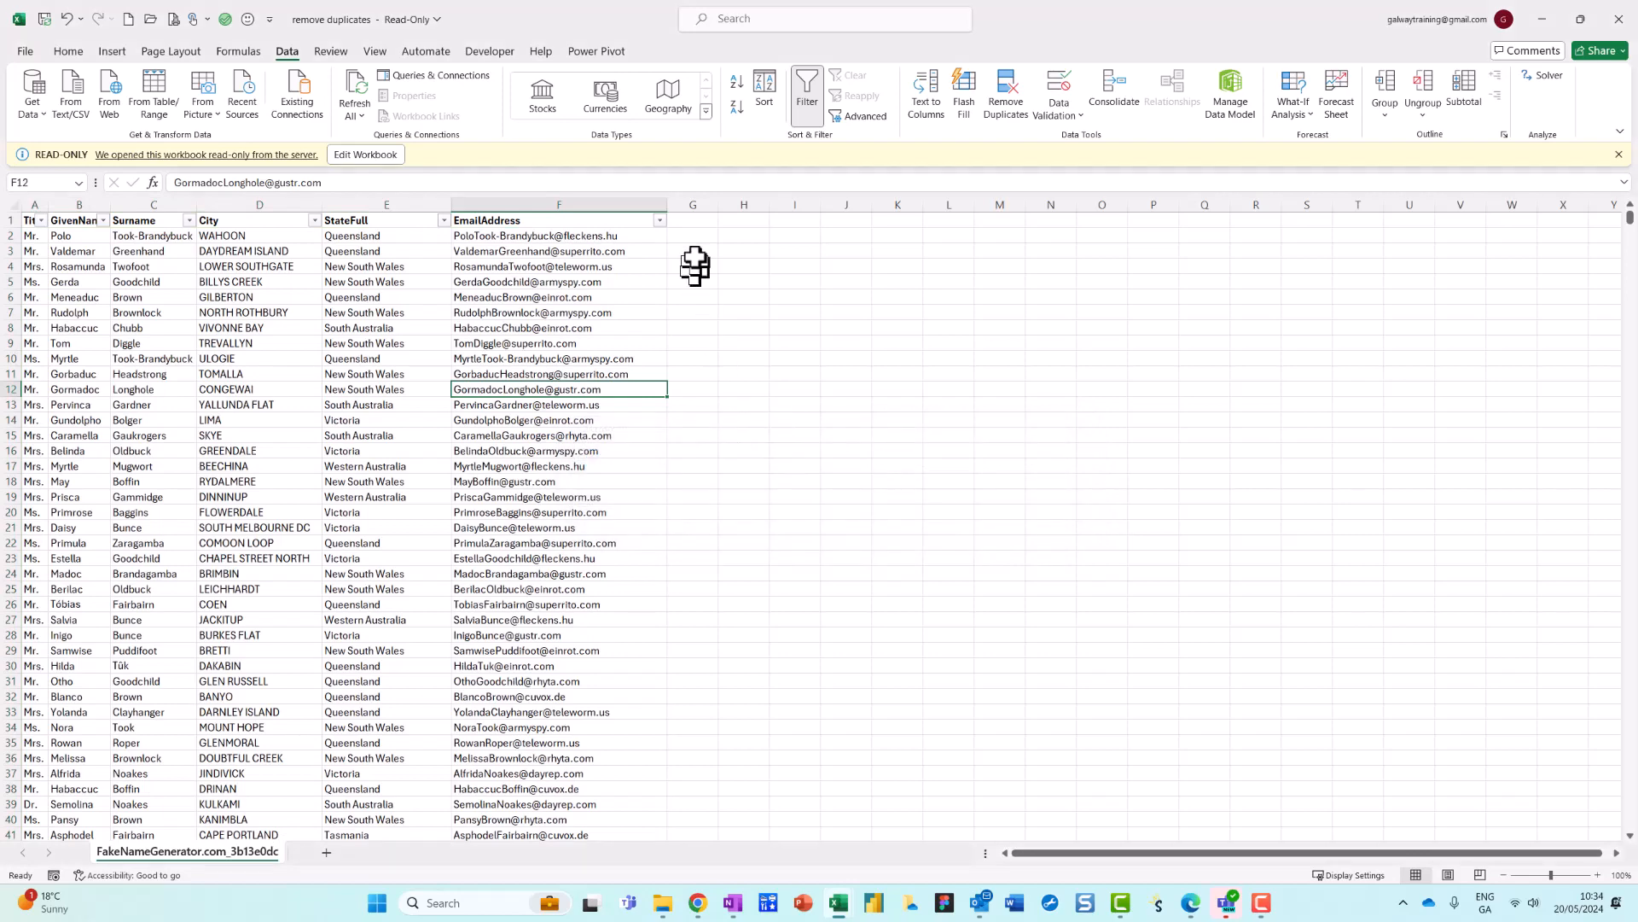
left_click(539, 198)
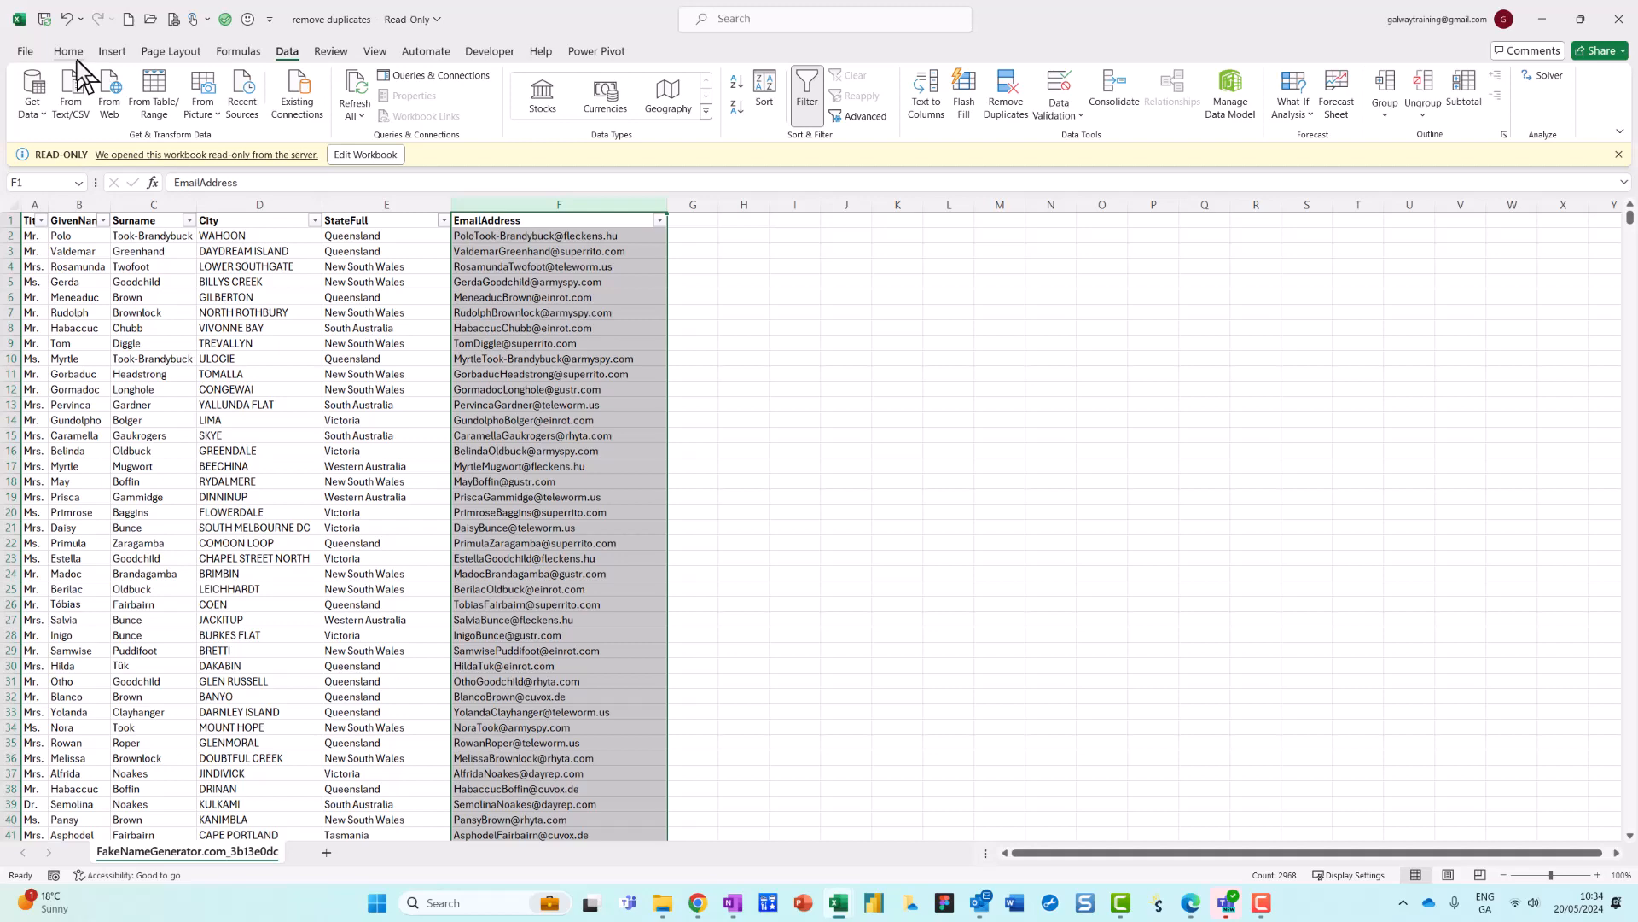
key("ctrl+2")
mouse_move(89, 48)
left_mouse_down()
mouse_move(23, 60)
mouse_move(75, 43)
left_mouse_up()
key("Escape")
left_click(70, 52)
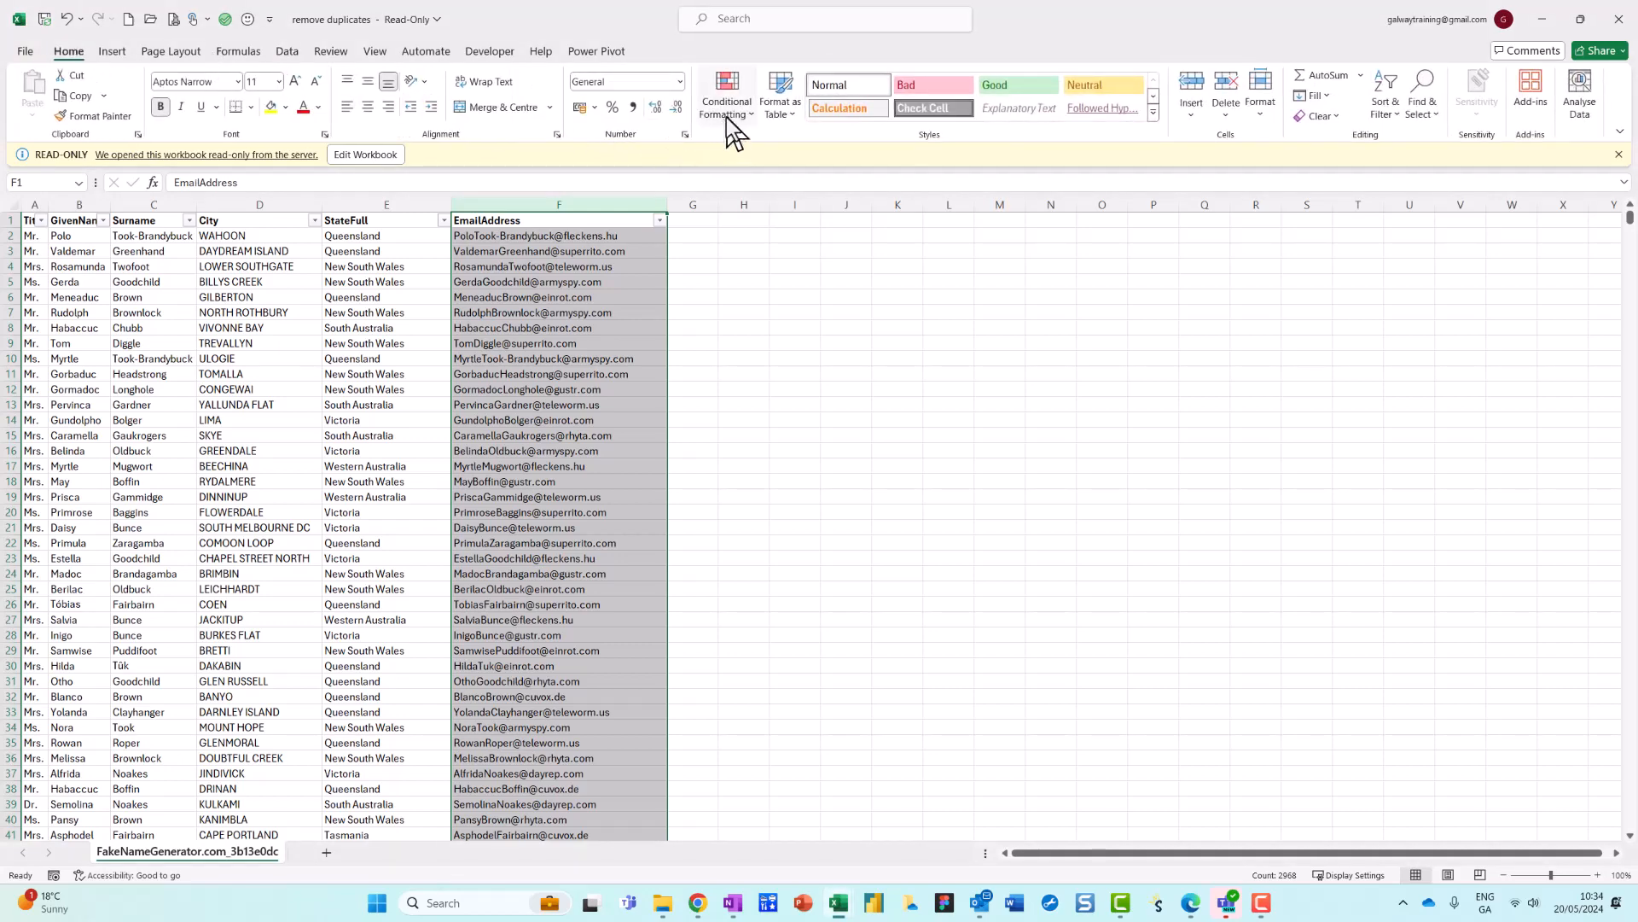
mouse_move(762, 73)
left_mouse_down()
mouse_move(674, 137)
mouse_move(774, 73)
mouse_move(760, 68)
left_mouse_up()
key("Escape")
left_click(739, 98)
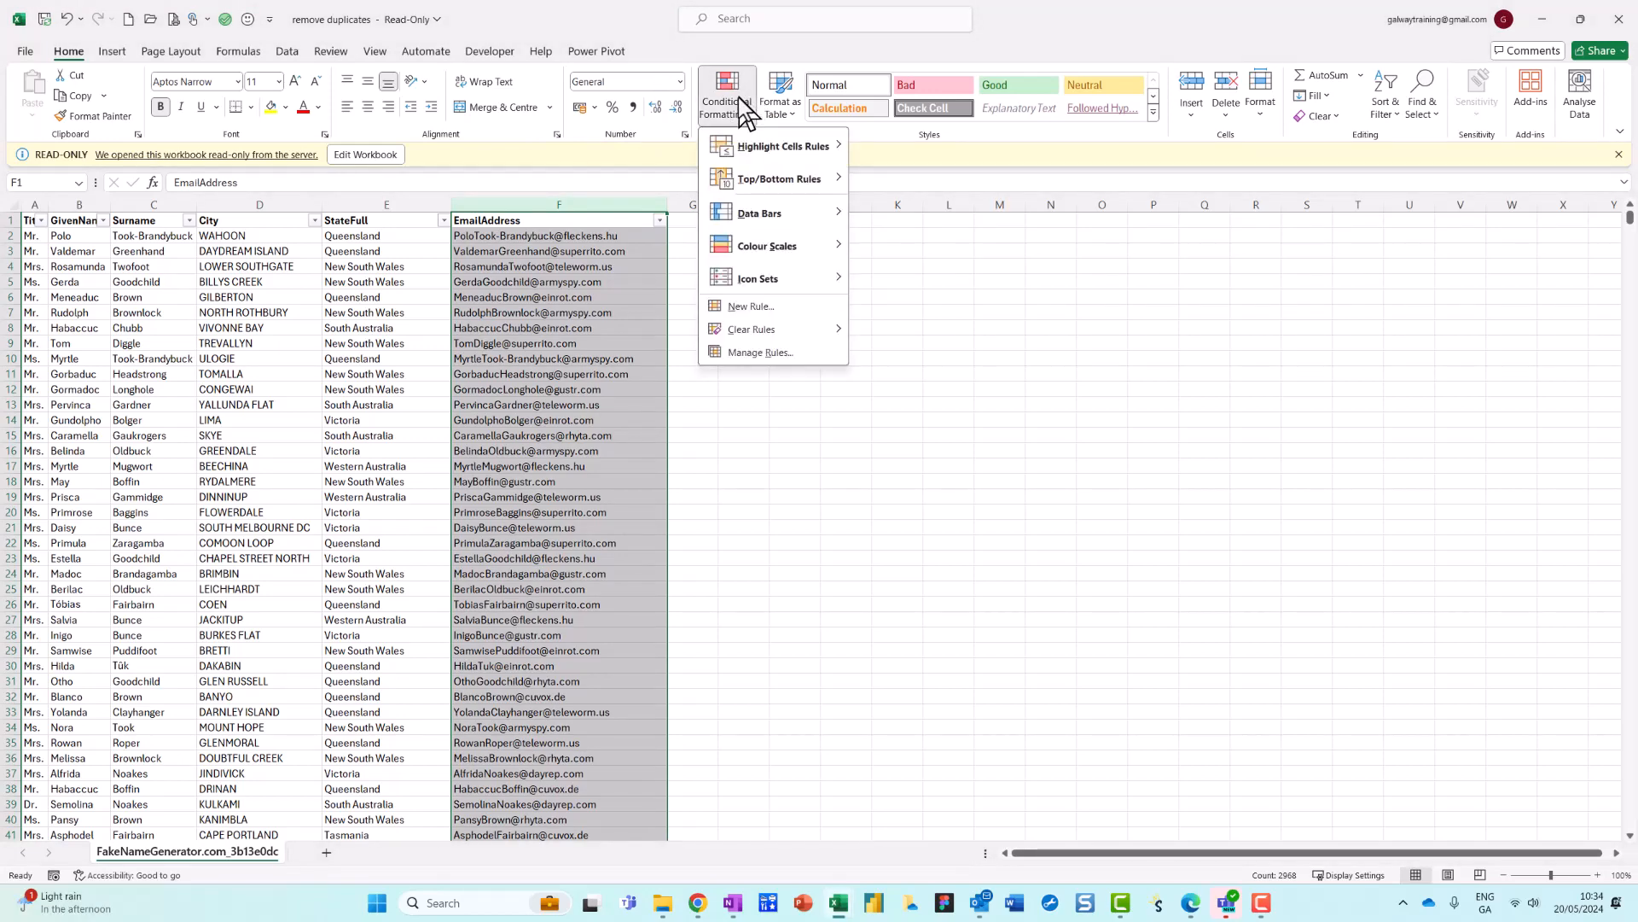
mouse_move(740, 145)
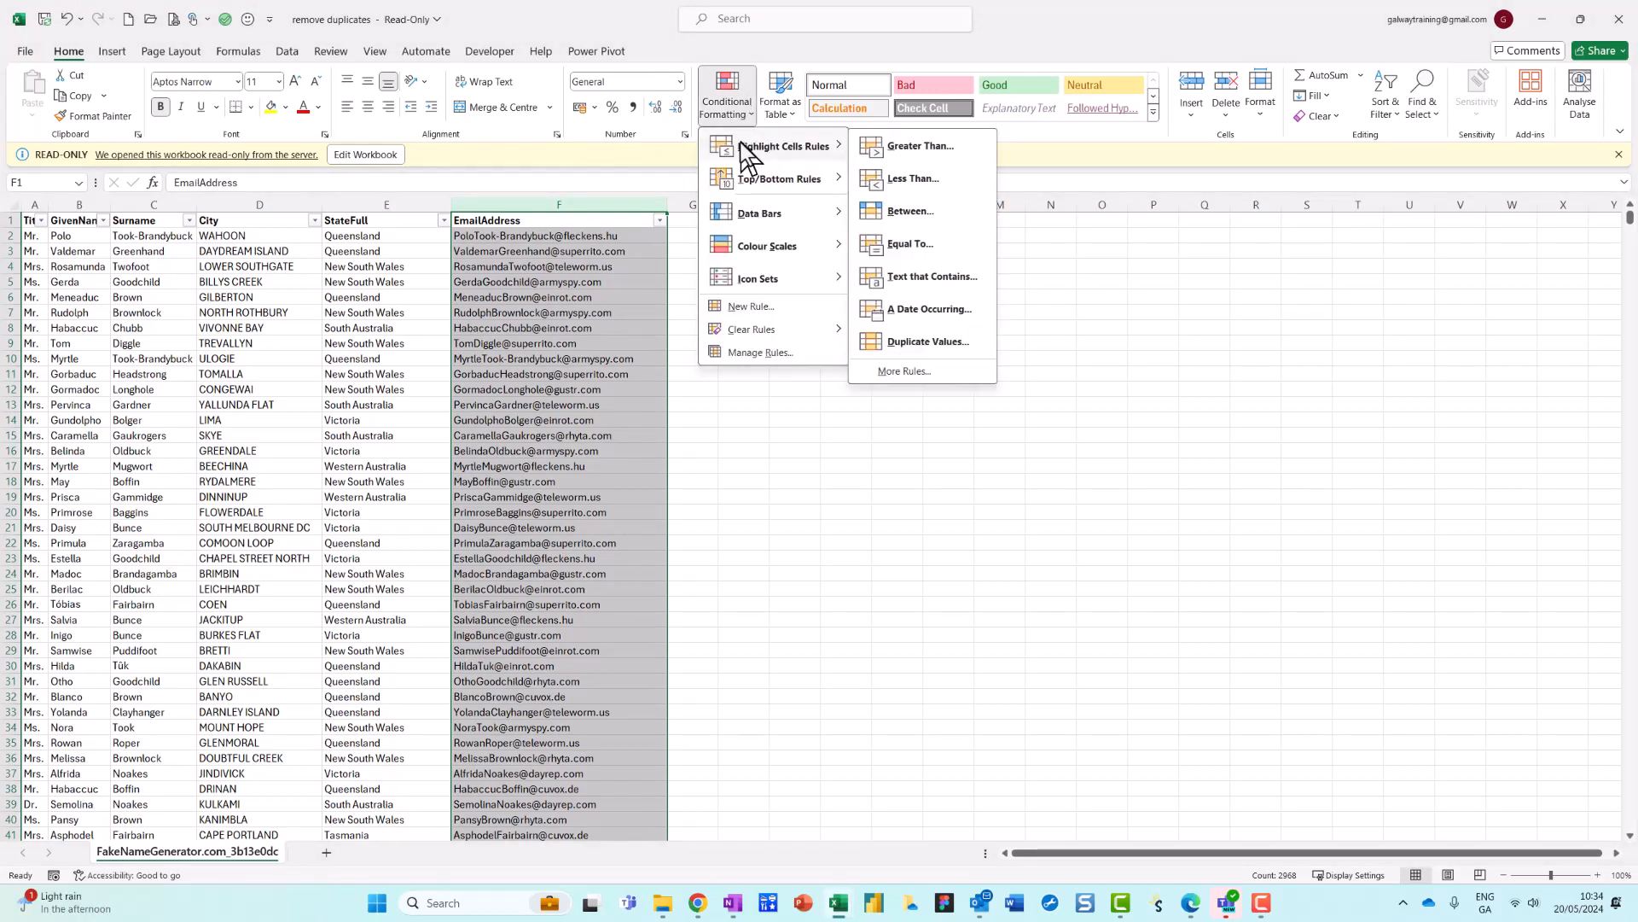
left_click(933, 343)
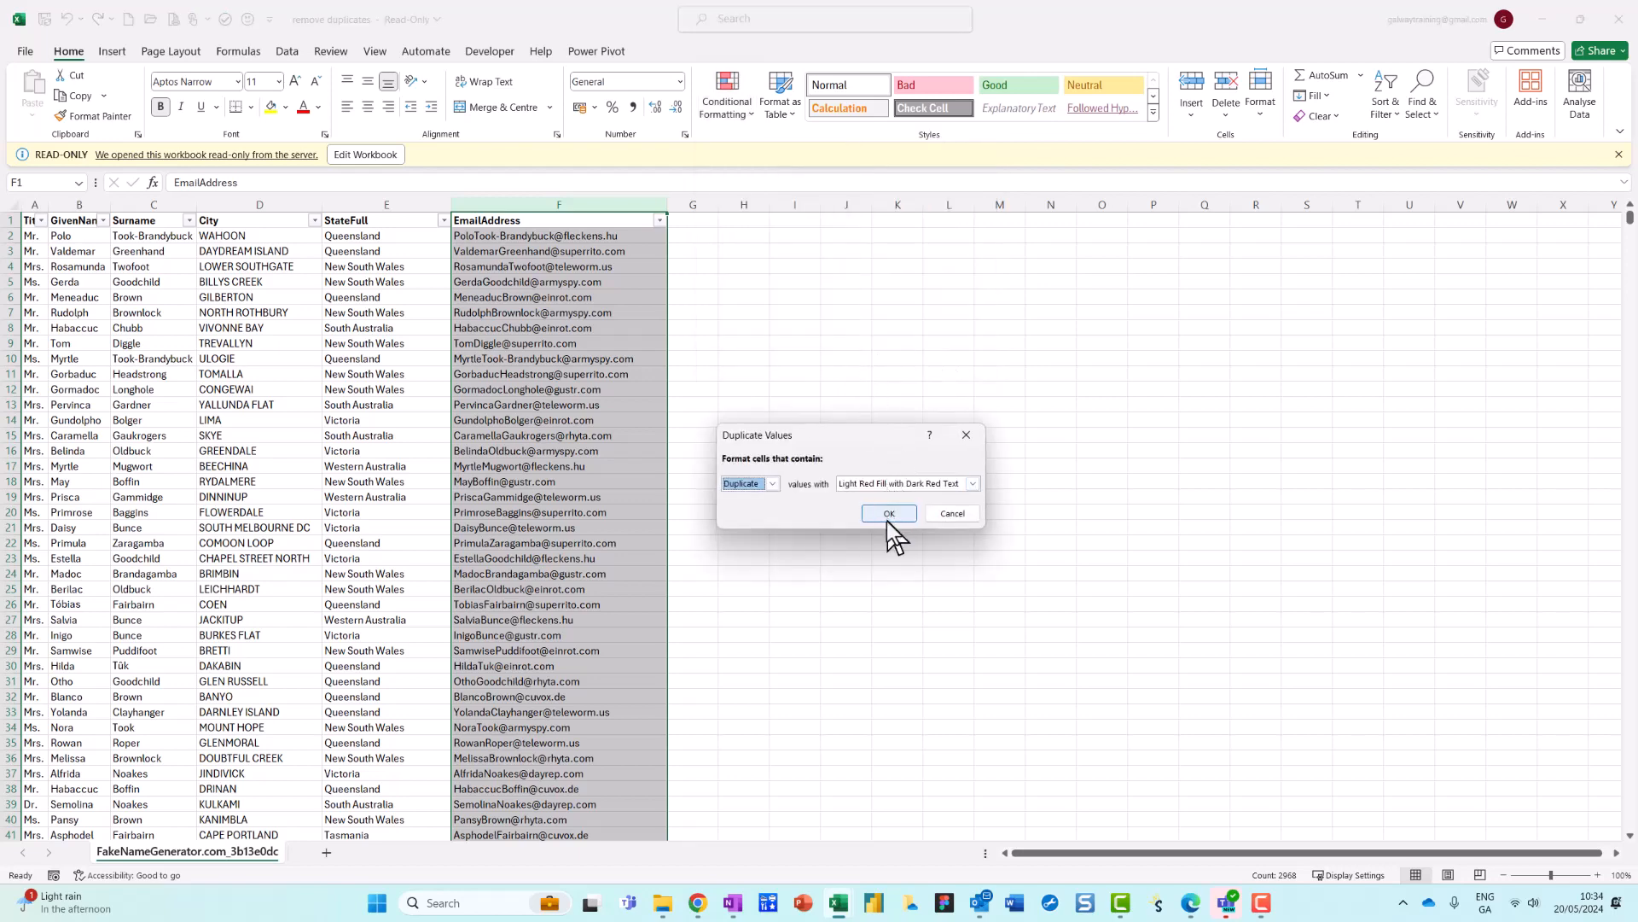
left_click(887, 515)
Check the EmailAddress column's filter options for a cell colour to filter by, and close them without filtering
left_click(661, 220)
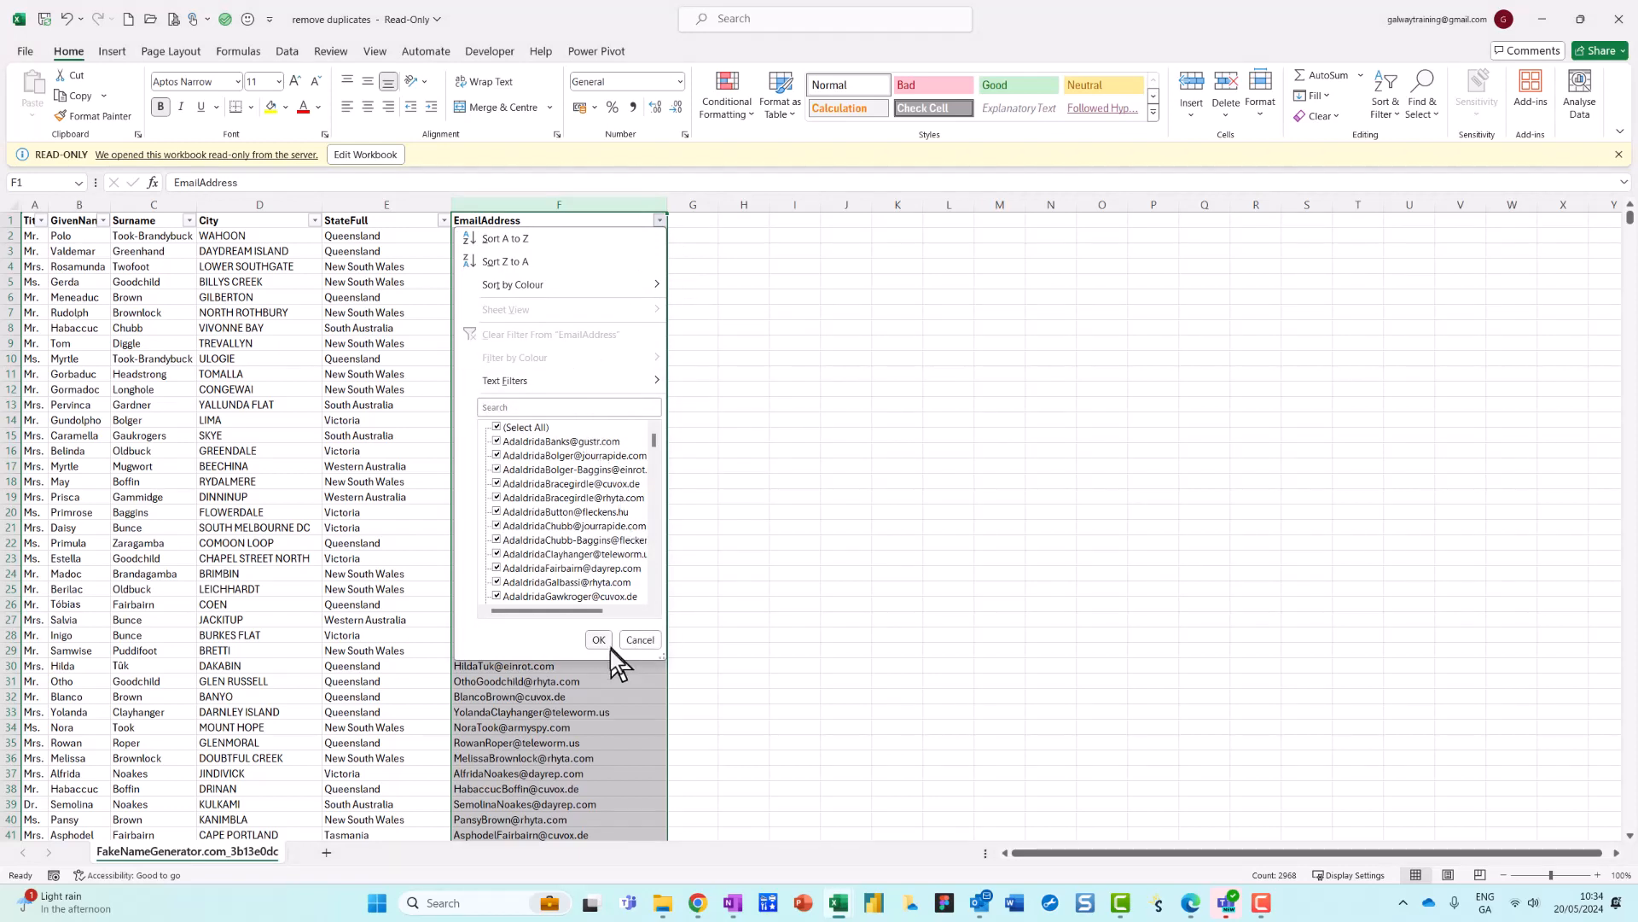
left_click(590, 638)
left_click(561, 509)
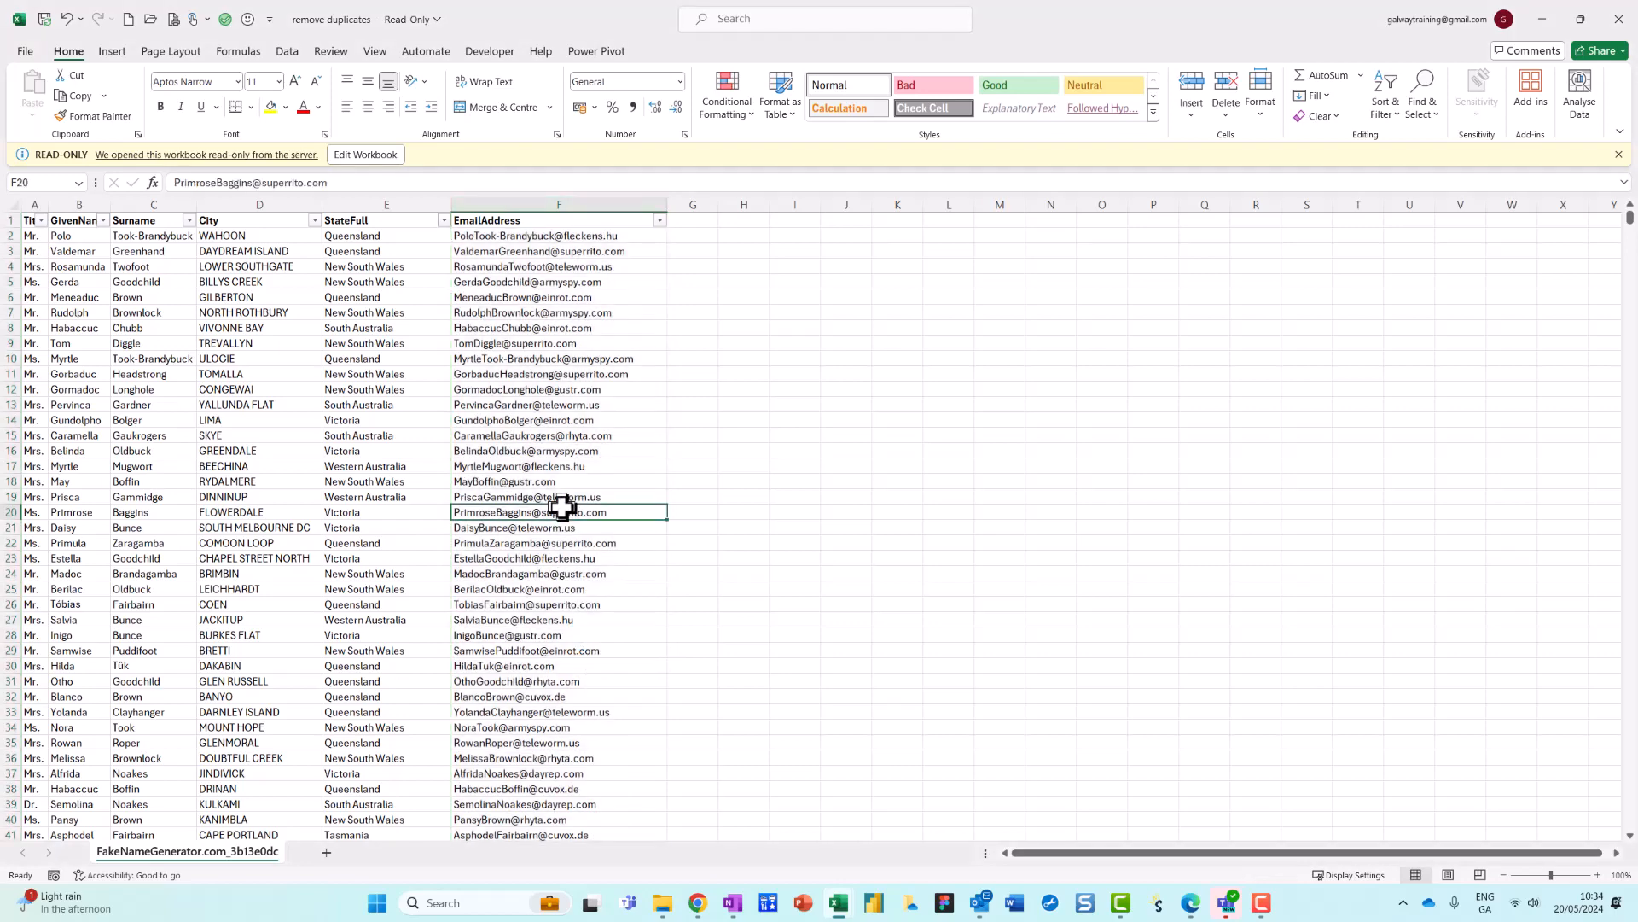